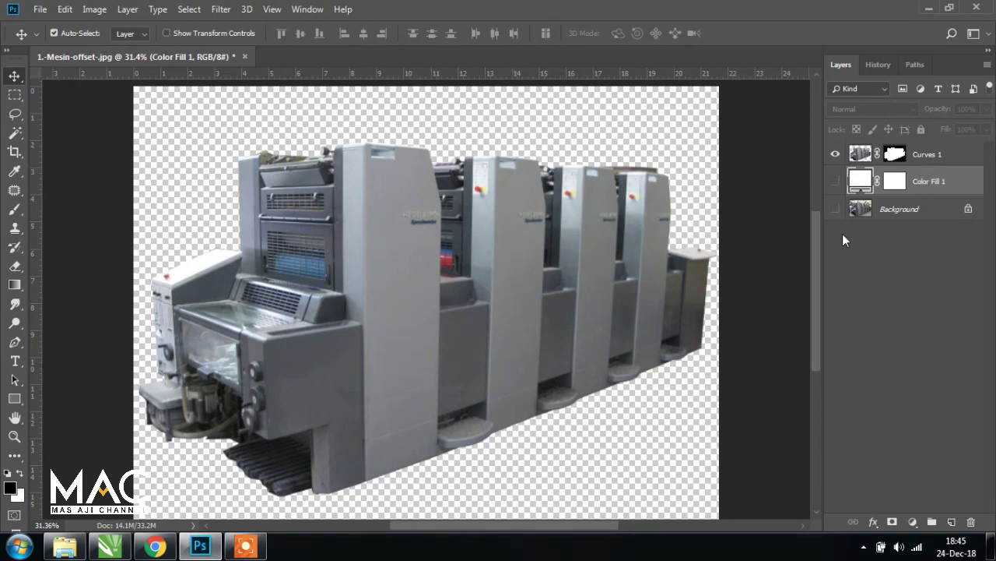
Show and then hide the factory Background photo to compare the cut-out press on transparency
click(835, 209)
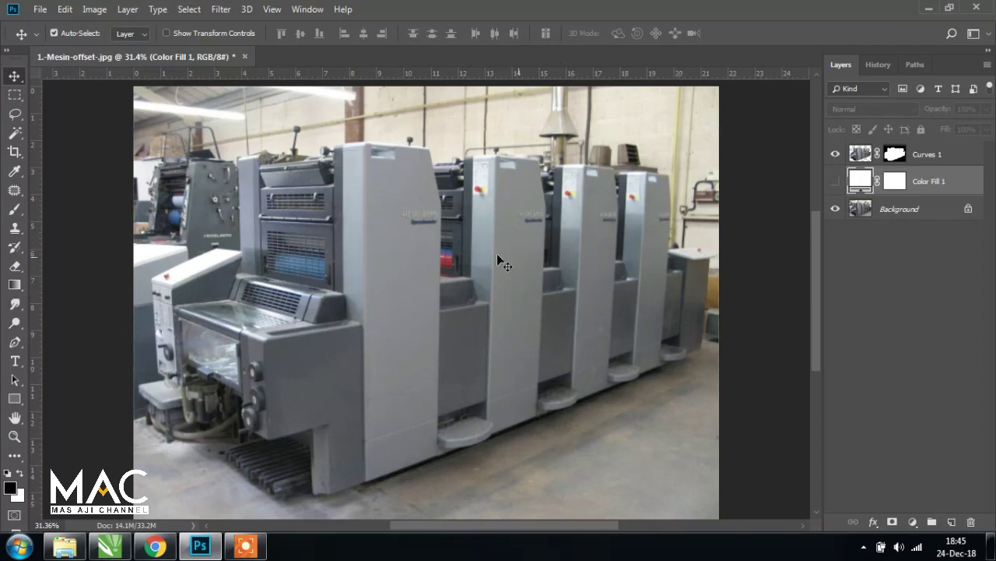
click(835, 208)
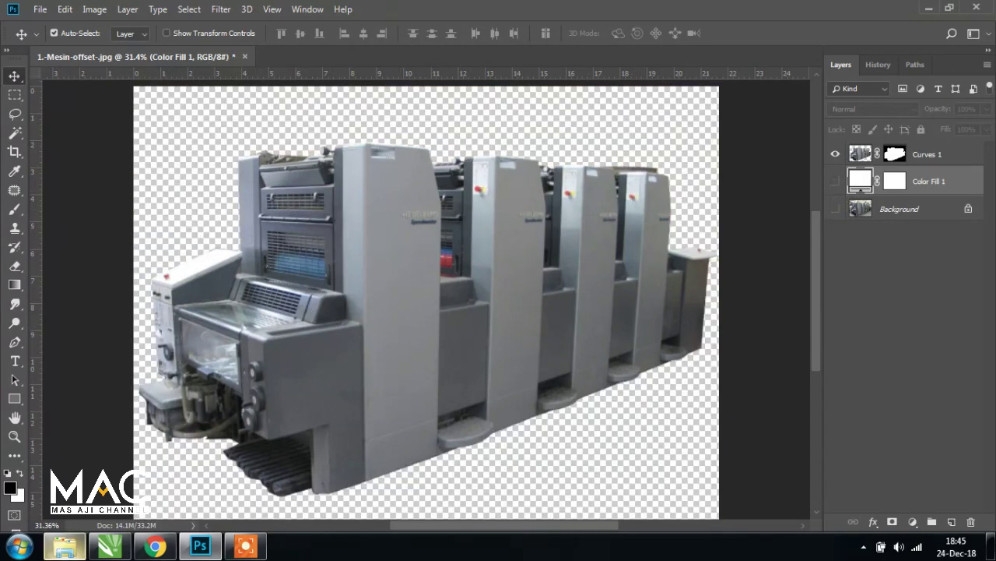
click(65, 546)
double_click(185, 134)
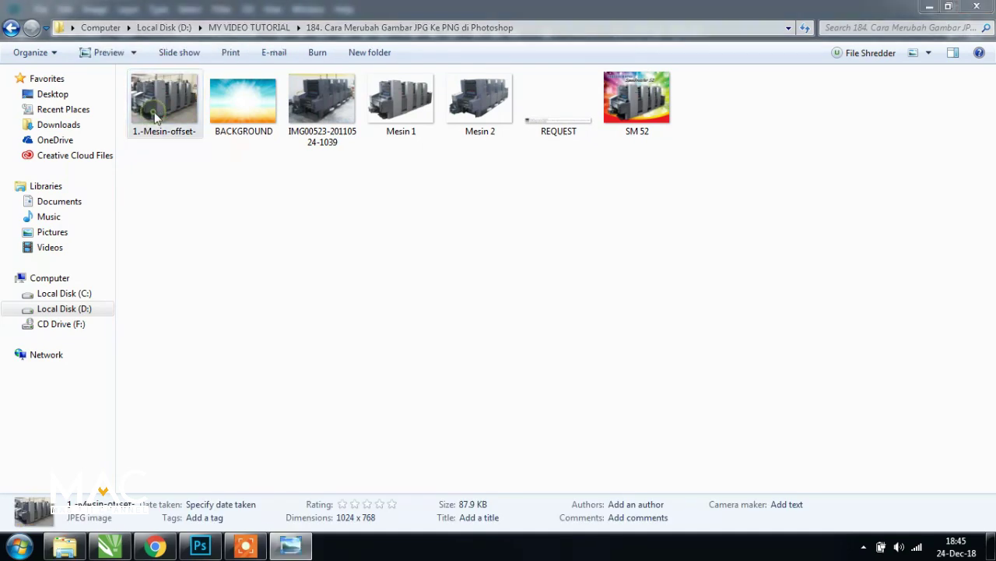
click(977, 7)
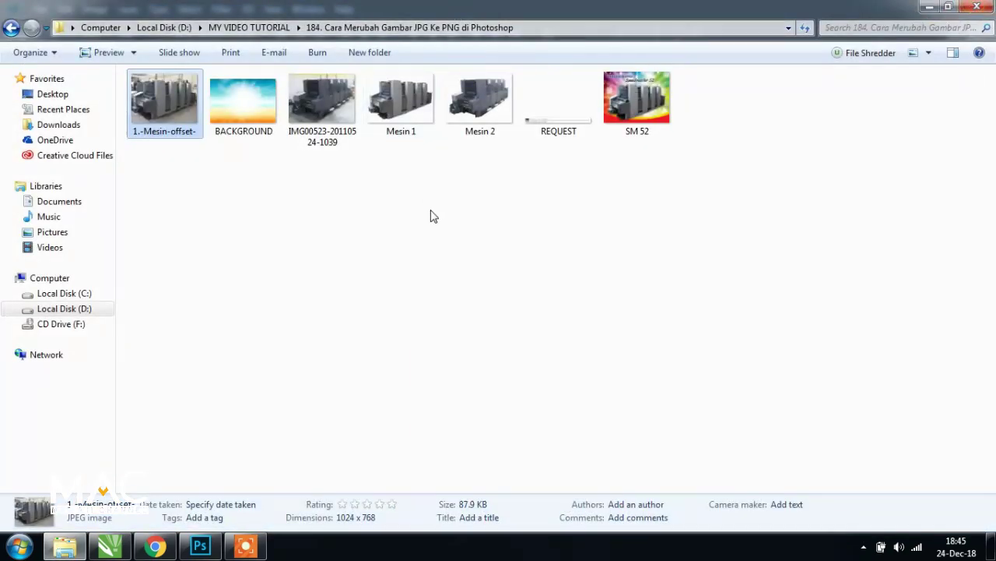
click(395, 114)
double_click(395, 113)
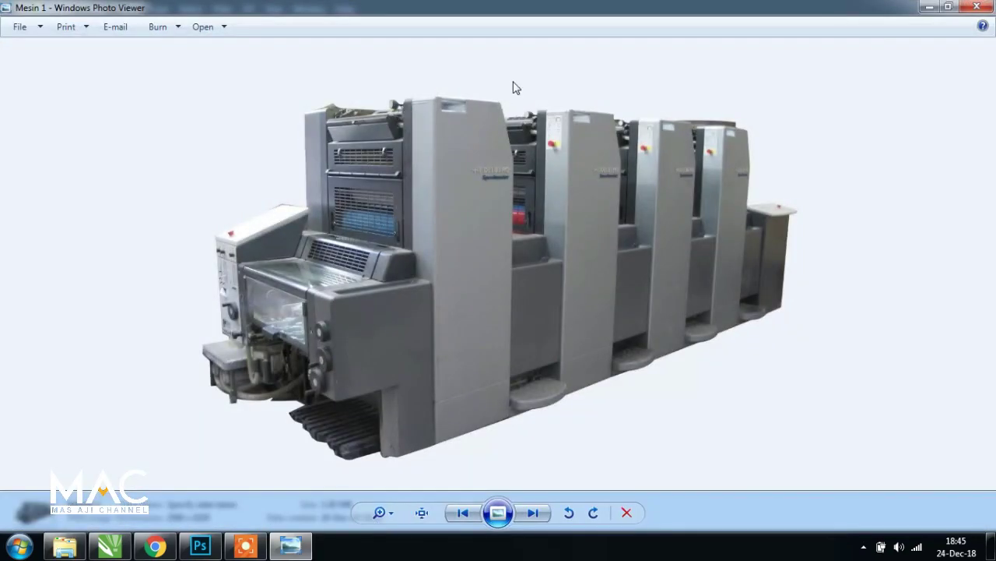
click(977, 7)
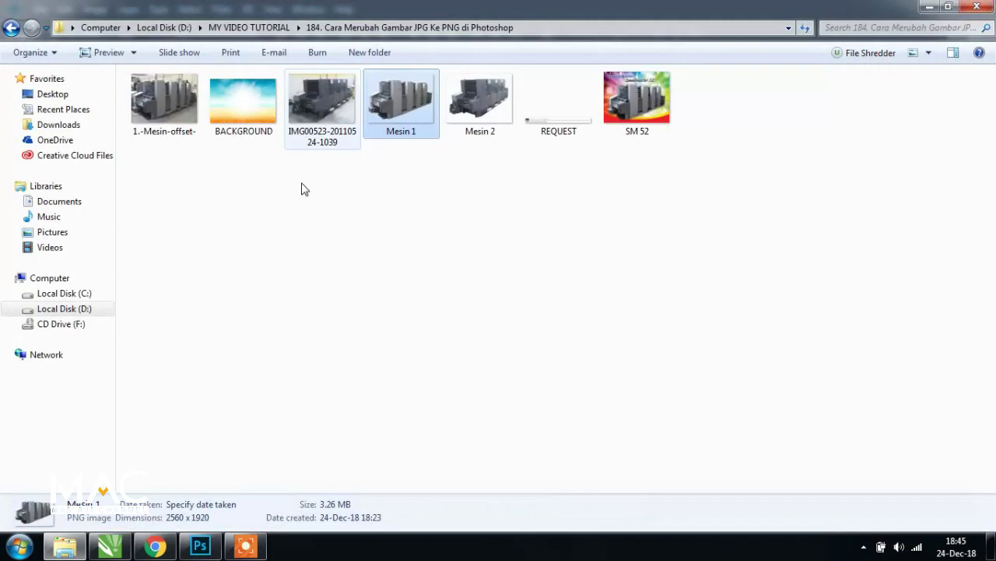
click(333, 114)
double_click(332, 114)
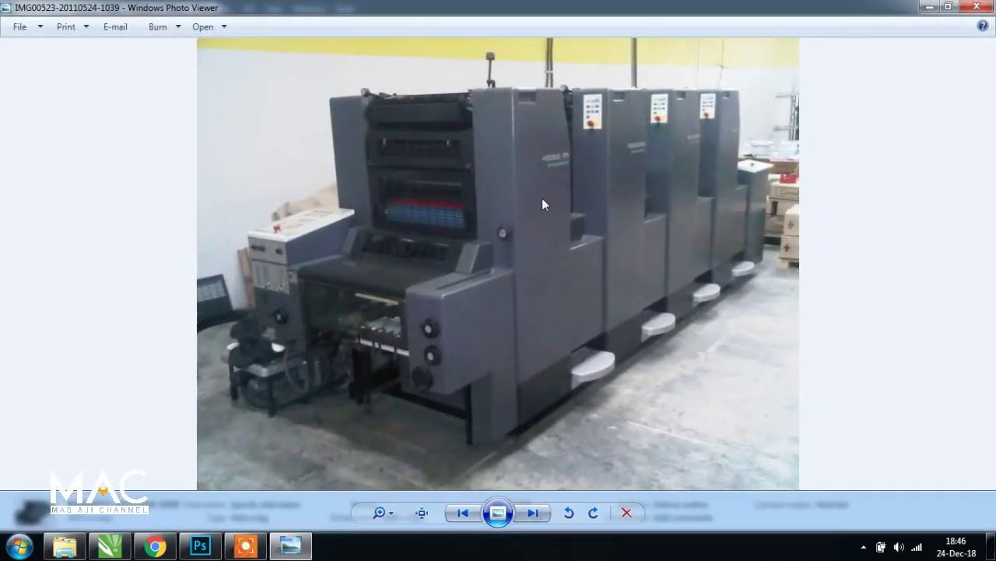
click(977, 7)
Preview Mesin 2 and read the REQUEST note, then switch to the YouTube channel page
double_click(484, 115)
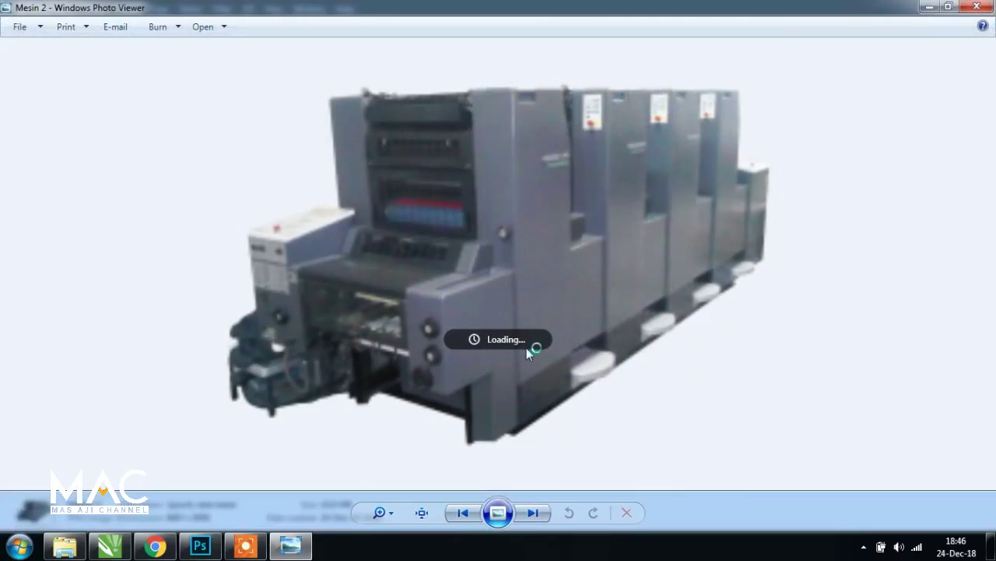
click(975, 7)
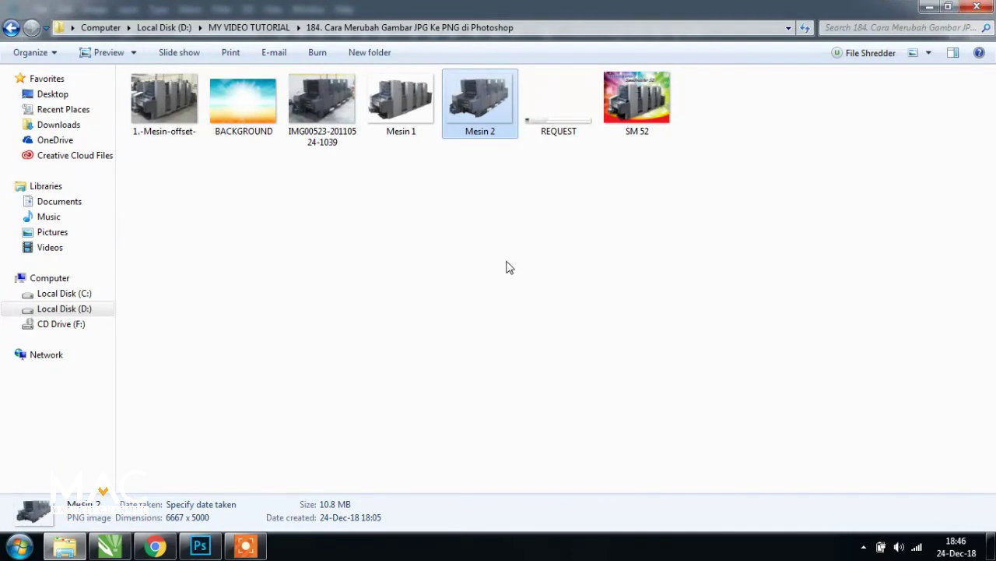
double_click(557, 126)
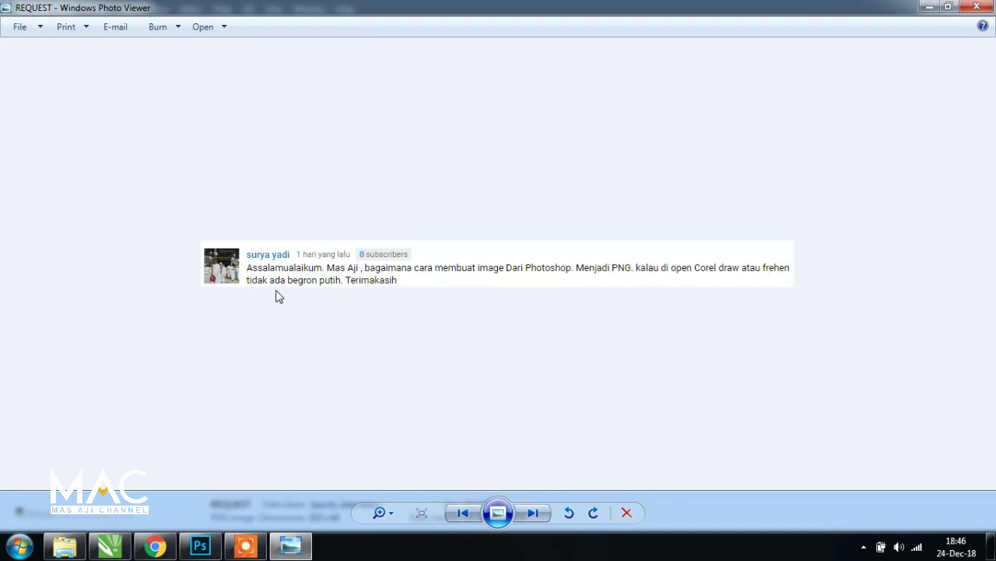
click(977, 7)
double_click(475, 102)
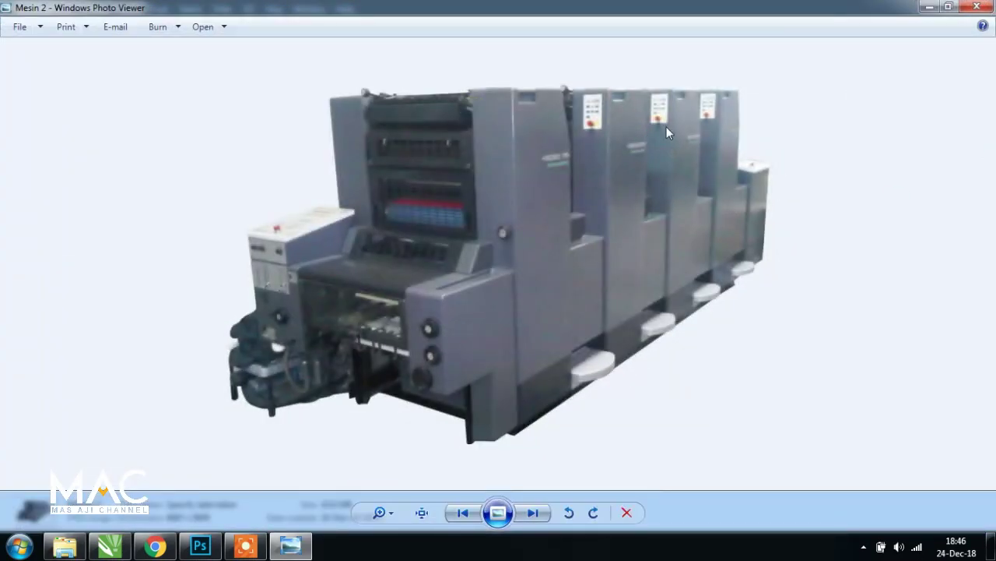
click(977, 6)
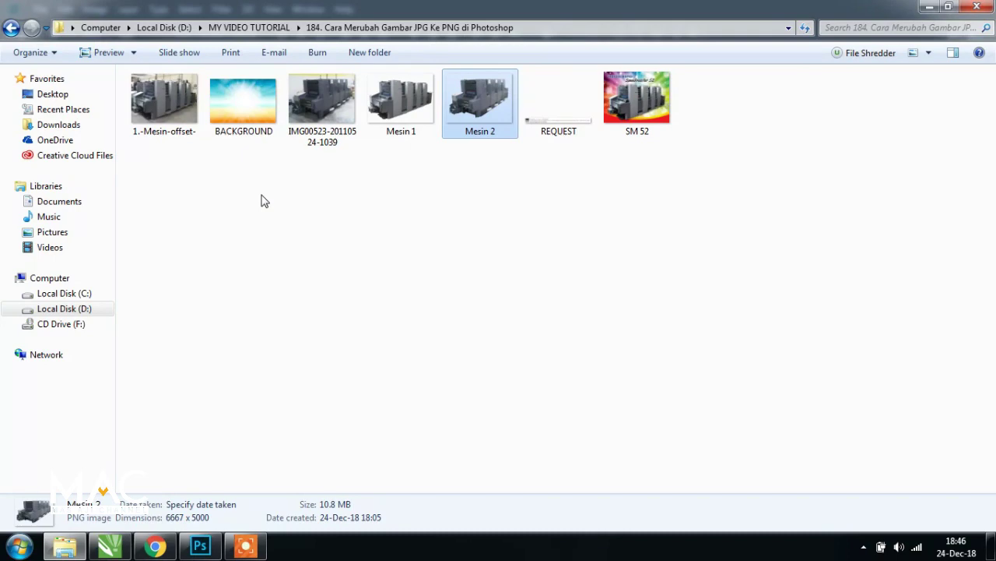
click(156, 547)
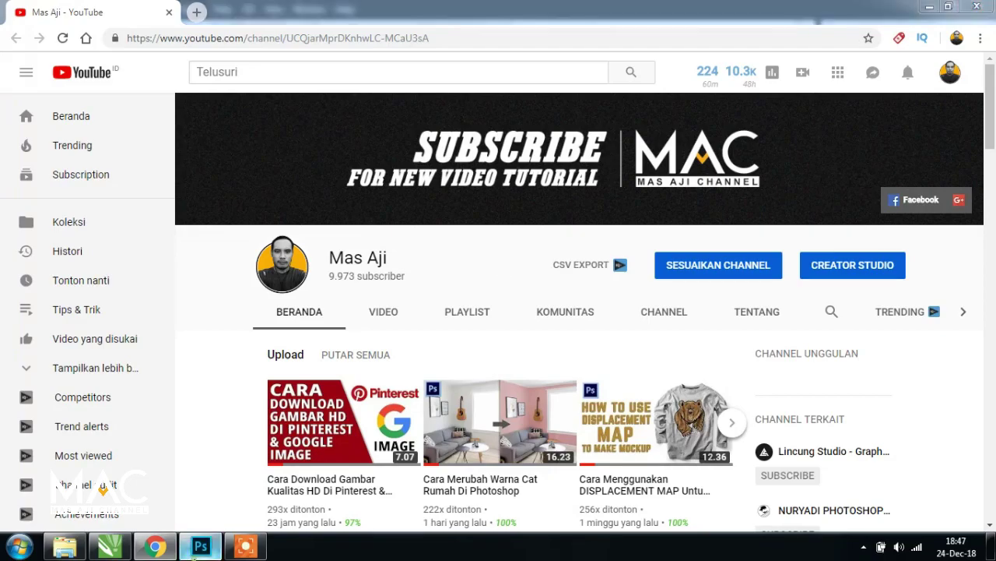
Close the 1.-Mesin-offset- cut-out document in Photoshop without saving changes
click(200, 546)
click(244, 56)
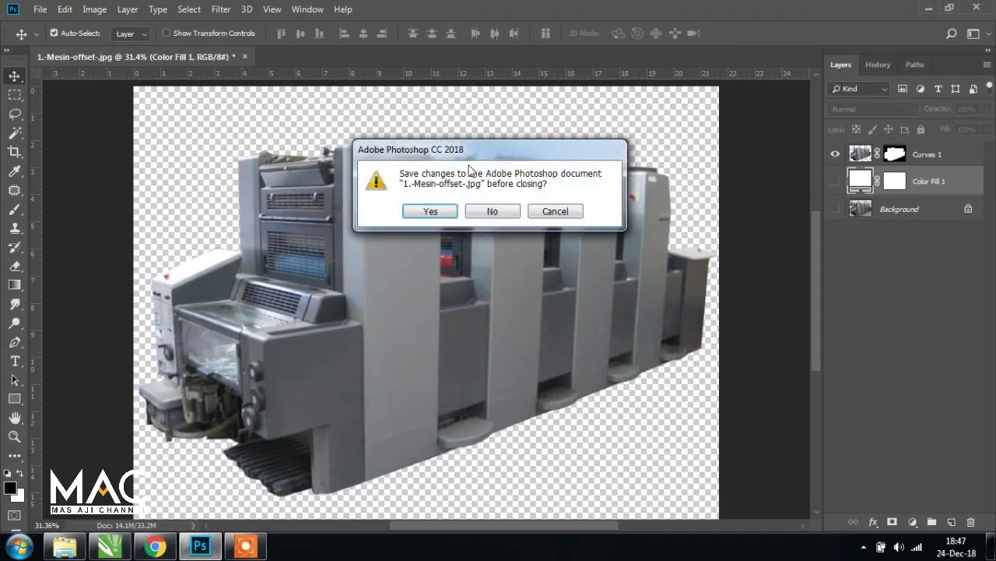
click(491, 211)
click(64, 546)
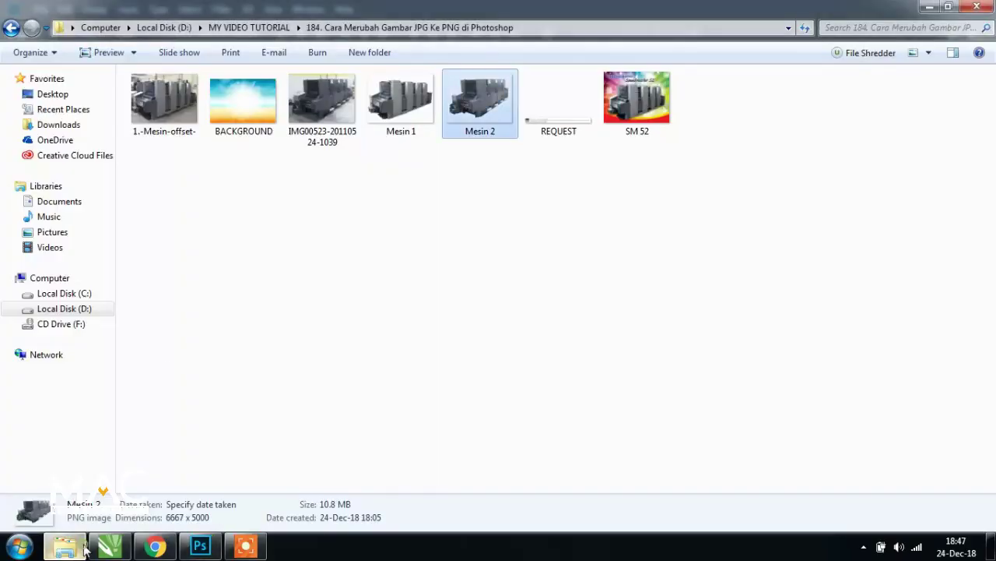
click(177, 104)
double_click(178, 104)
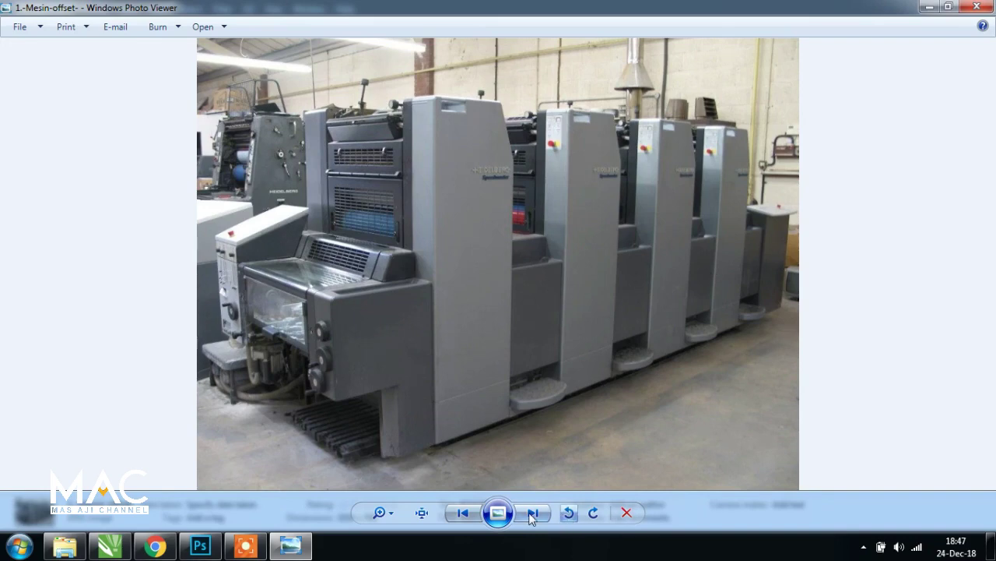
click(977, 7)
double_click(322, 105)
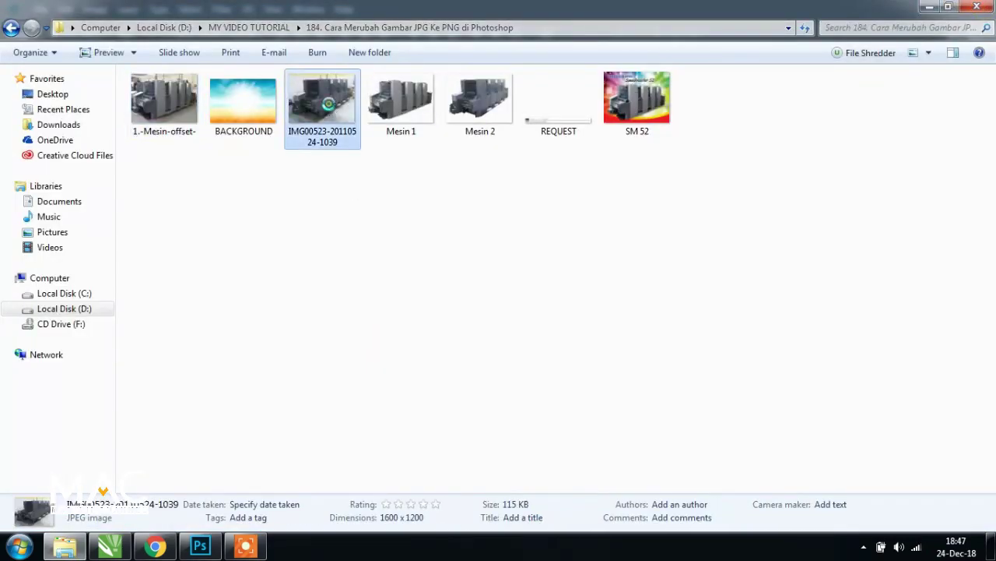
click(964, 9)
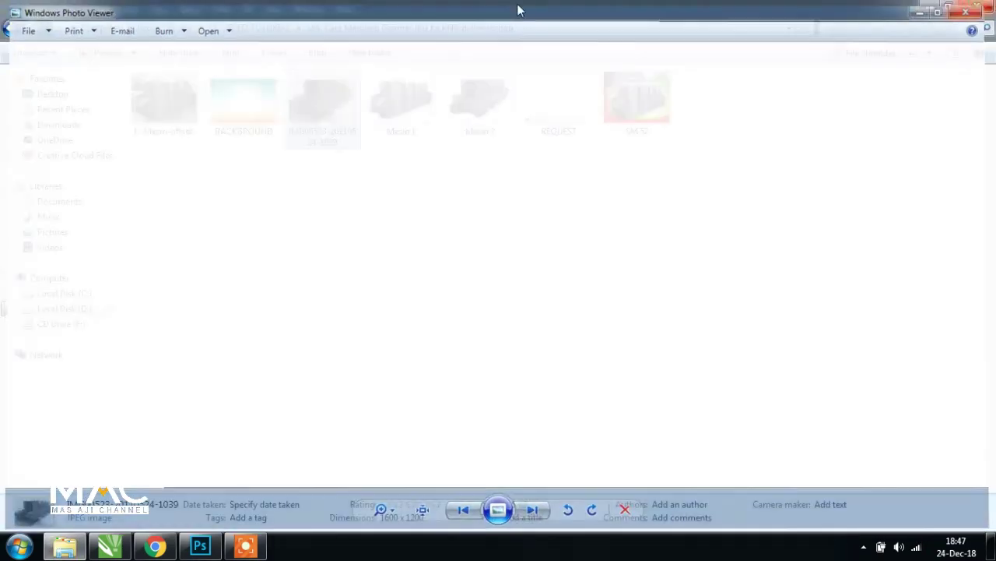
click(164, 104)
click(200, 546)
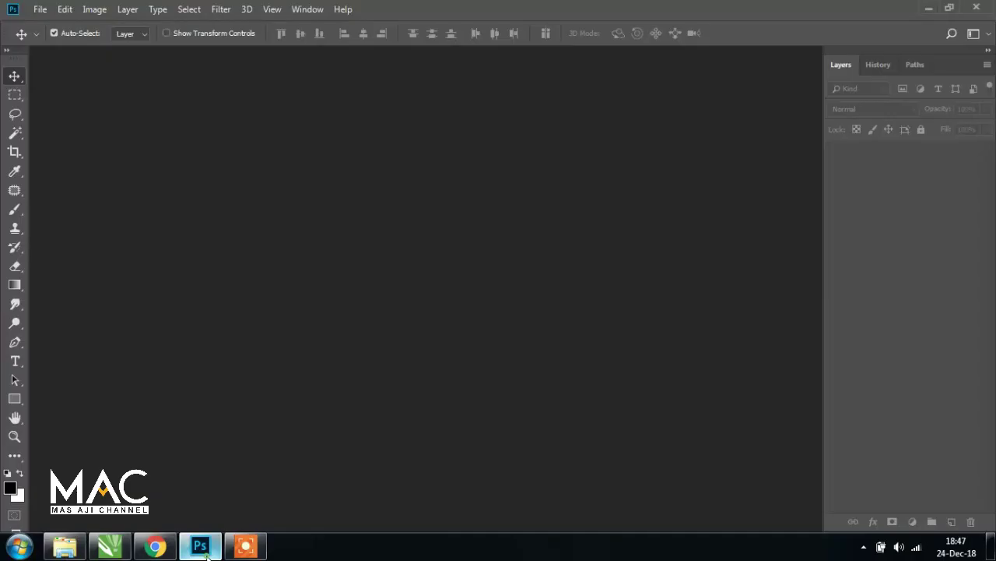
Open 1.-Mesin-offset-.jpg in Photoshop and resample it to 300 pixels/inch (2559 × 1920 px)
click(66, 546)
drag(151, 117, 382, 282)
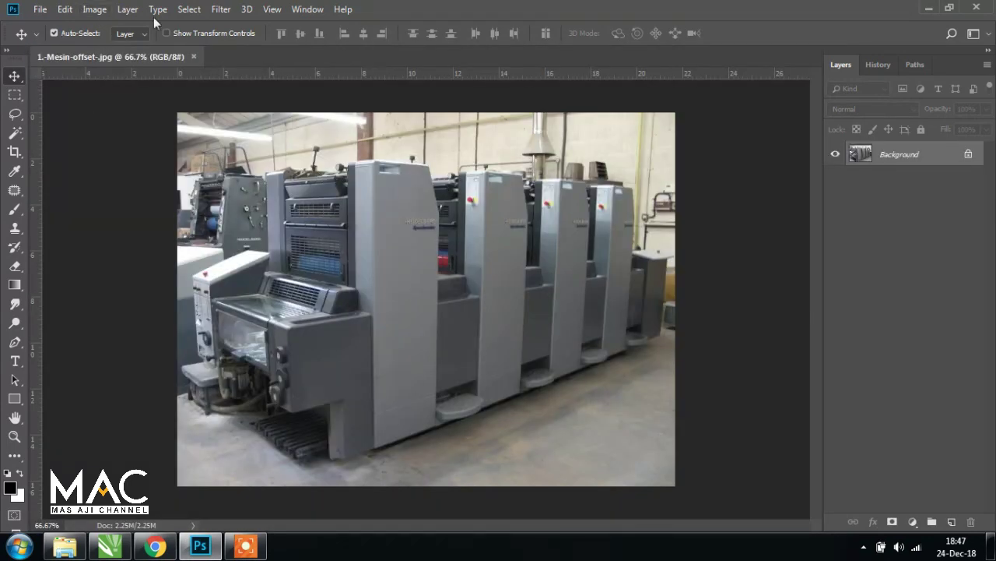
click(100, 11)
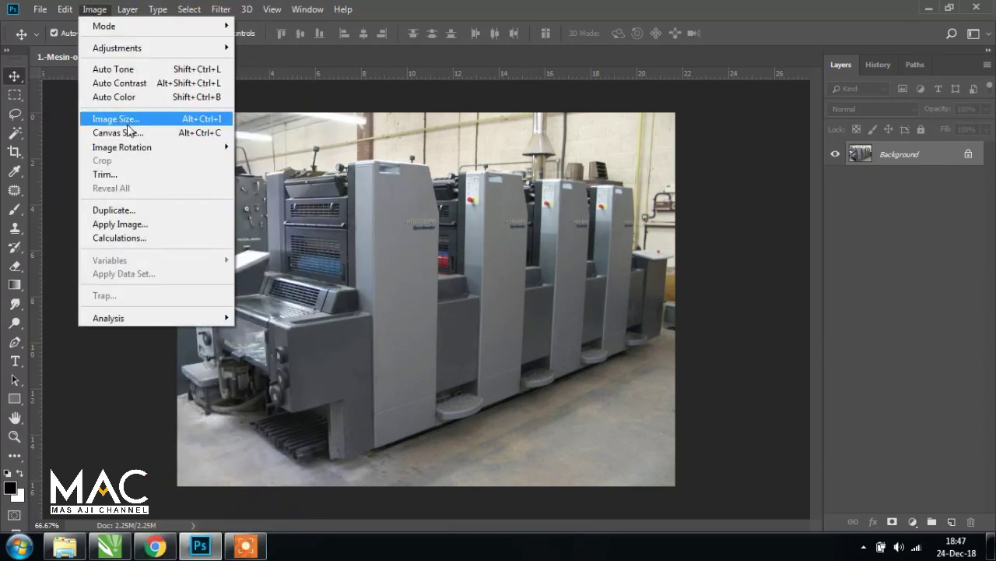
click(129, 119)
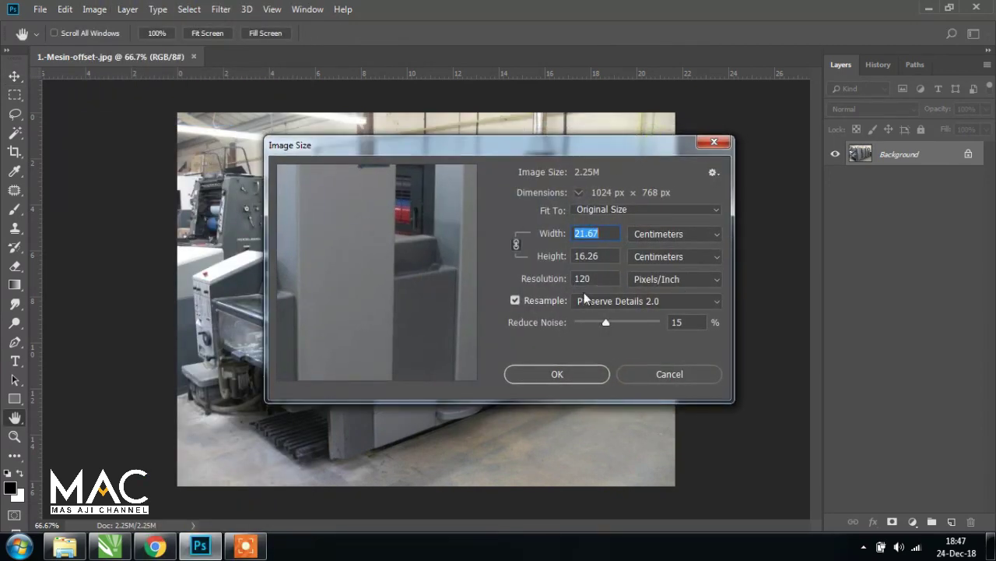
double_click(598, 281)
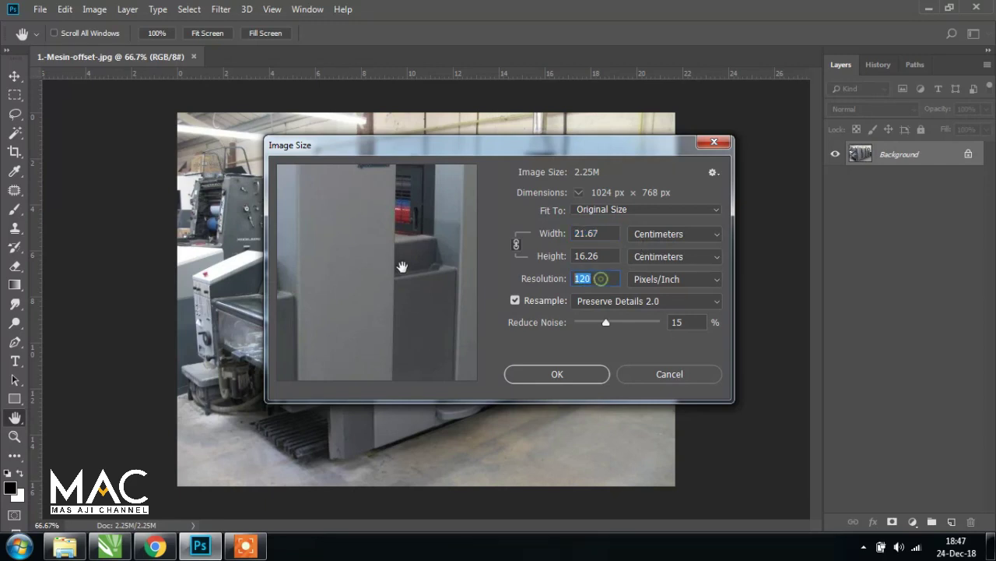
key(BackSpace)
text(30)
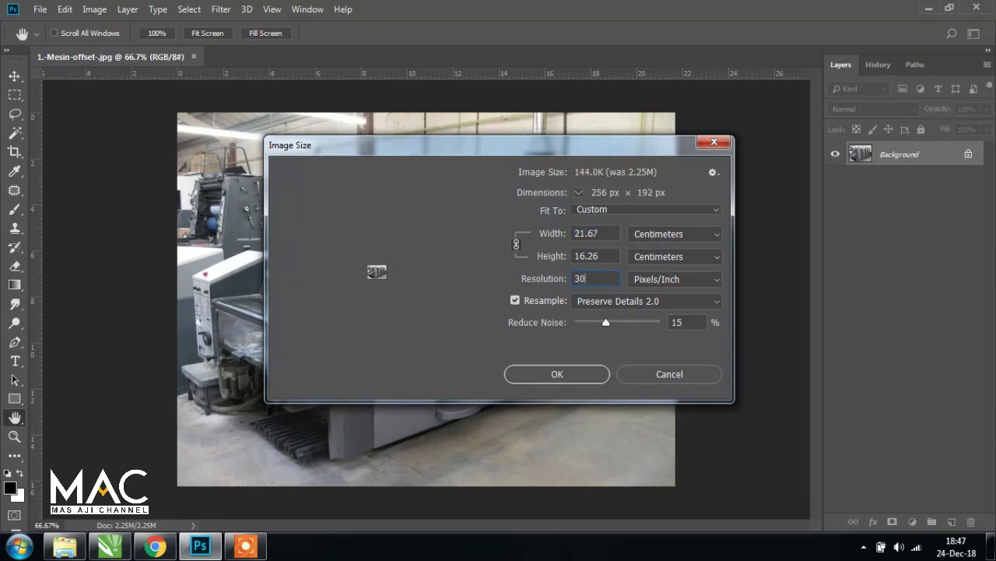
text(0)
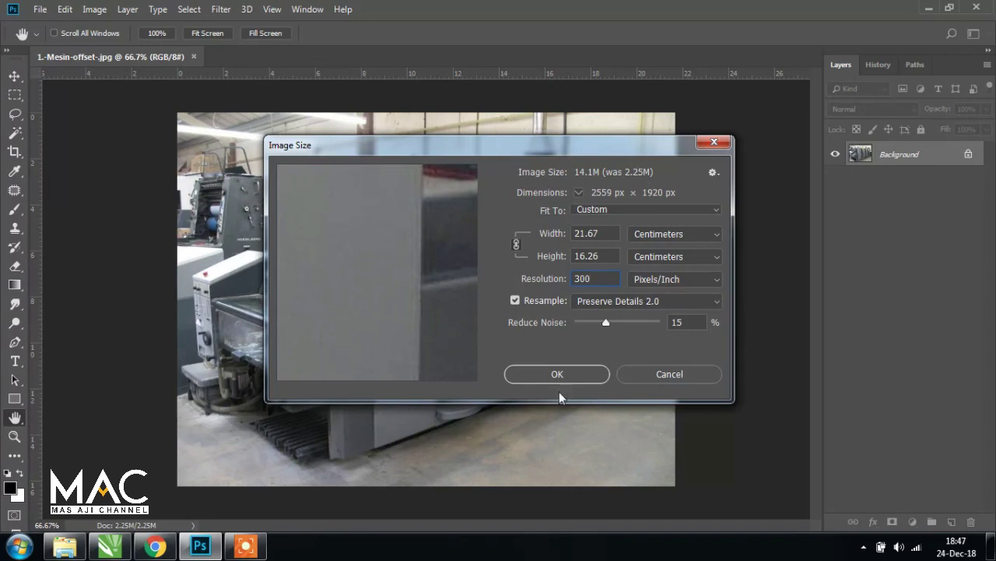
click(562, 374)
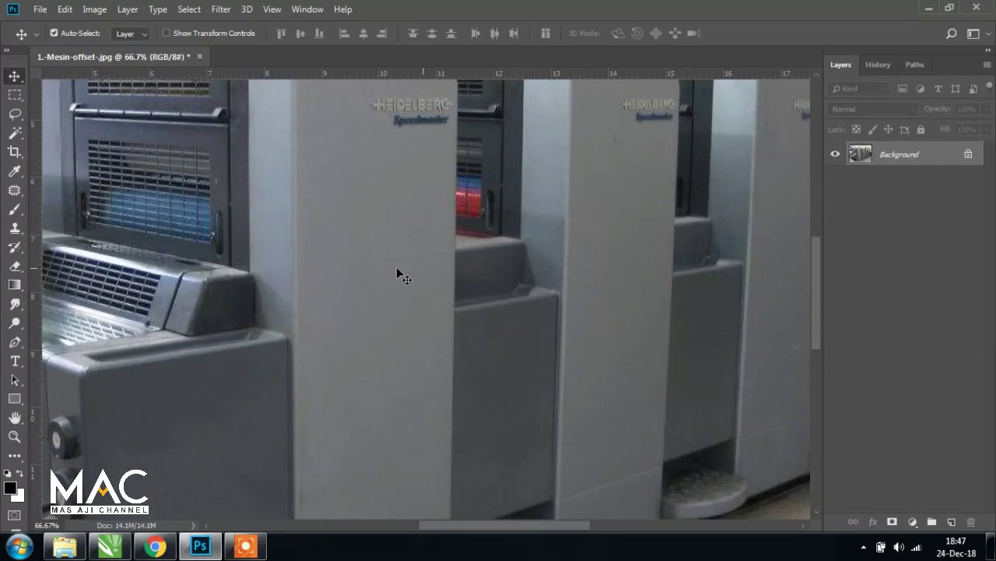
scroll(401, 258, down, 2)
scroll(400, 257, down, 2)
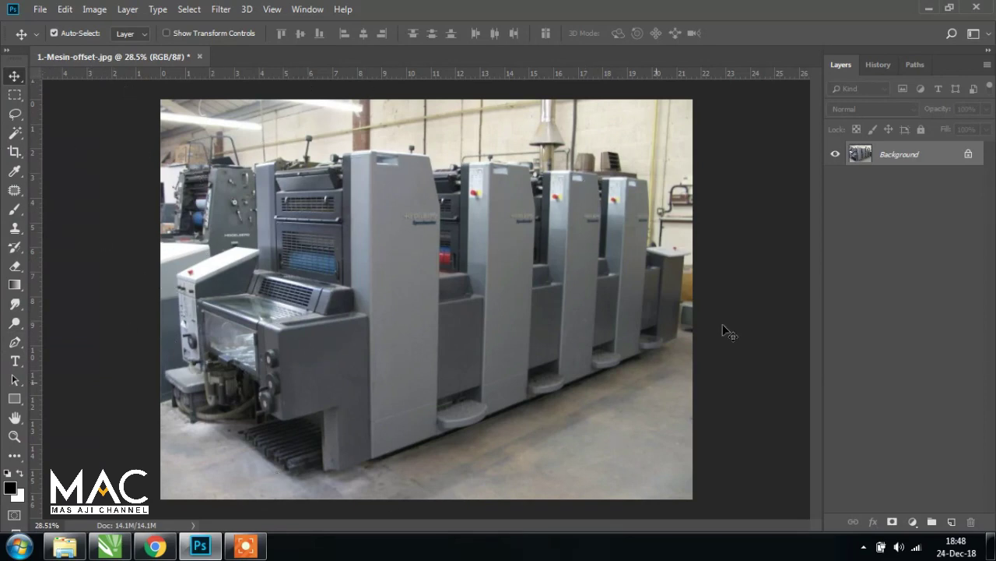
click(13, 134)
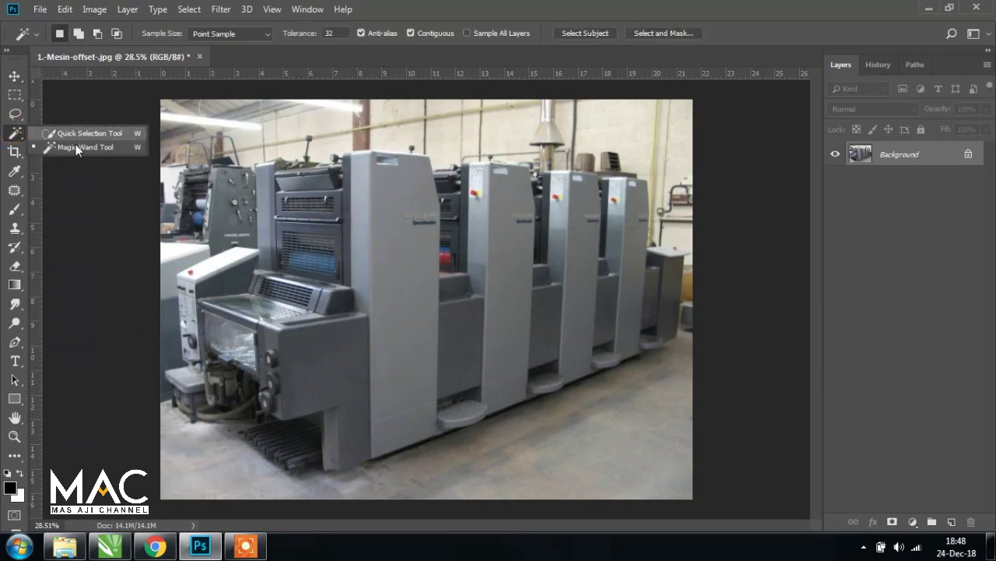
click(14, 76)
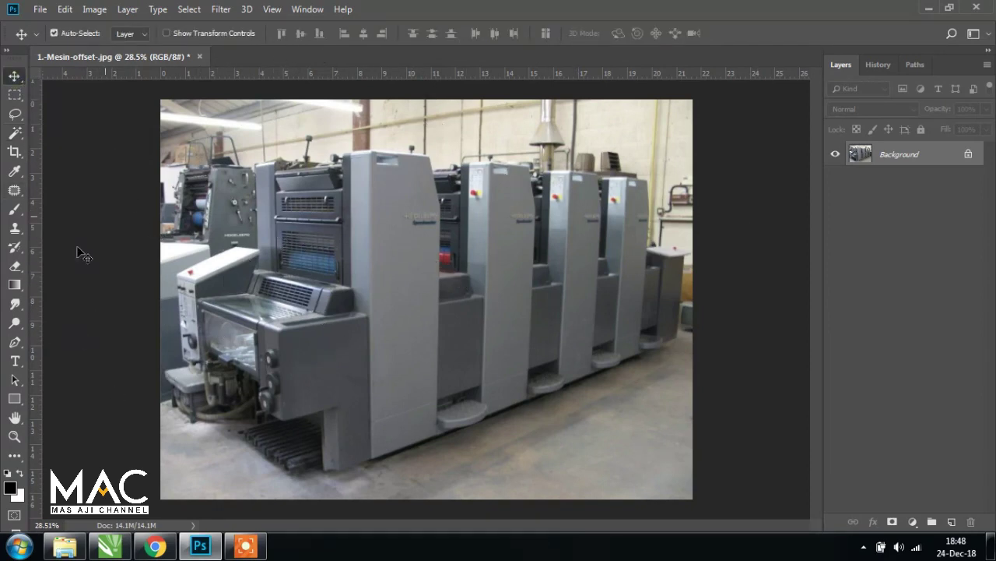
Select the Pen tool in Path mode
click(15, 344)
click(96, 32)
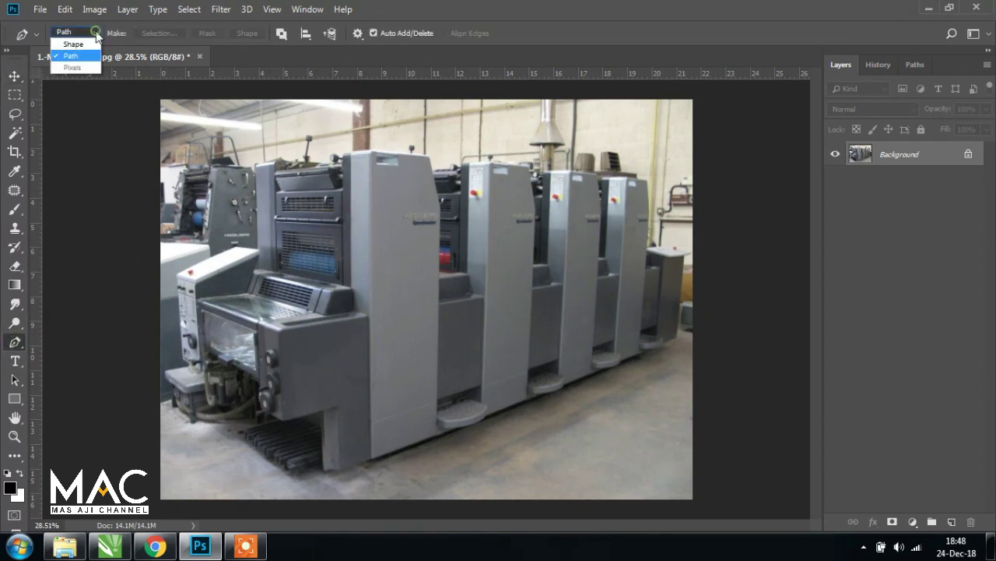
click(76, 58)
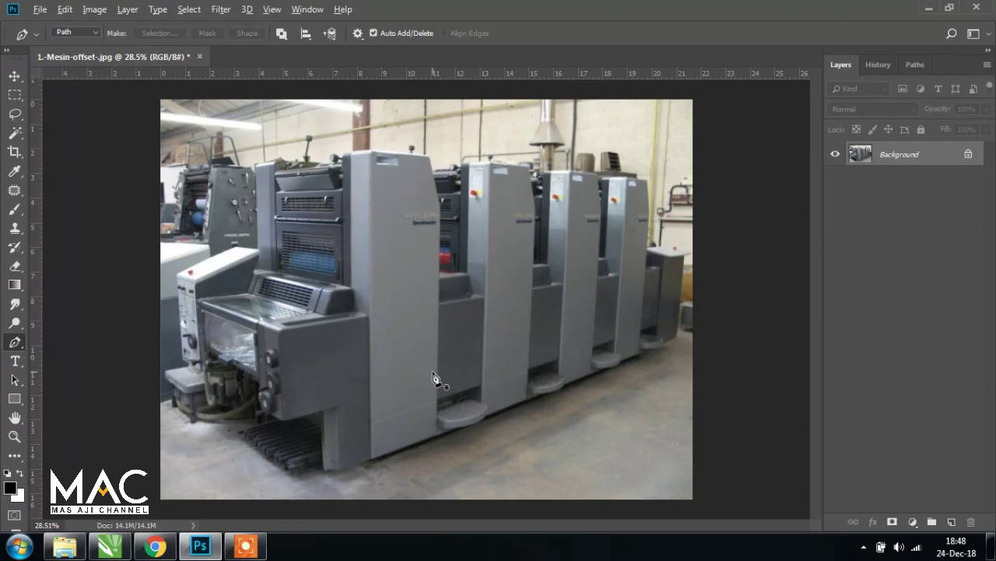
Zoom in on the press's front bottom corner and place the path's first anchor there
scroll(408, 407, up, 1)
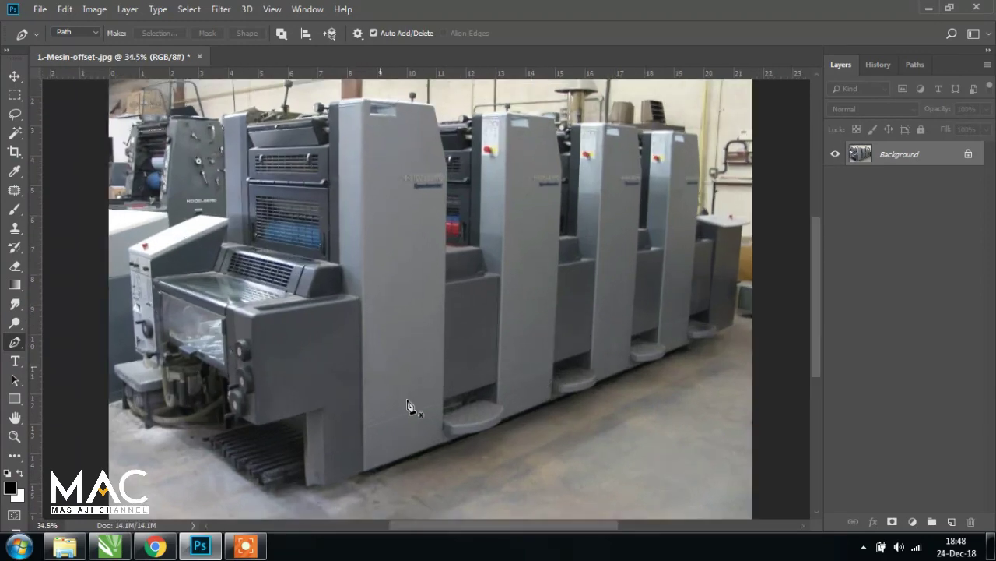
scroll(408, 407, up, 1)
scroll(408, 406, up, 1)
scroll(408, 407, up, 2)
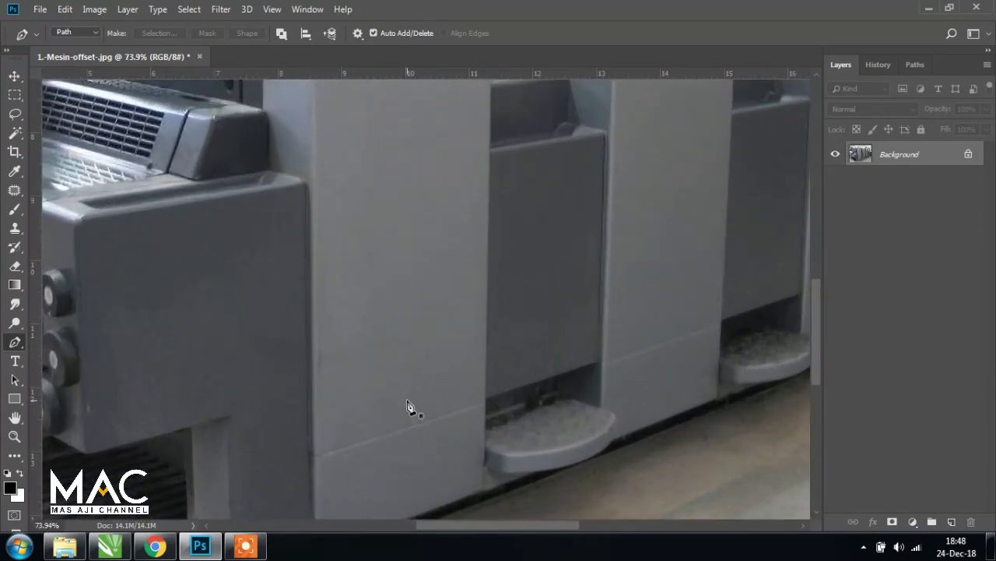
drag(399, 438, 447, 197)
mouse_move(427, 272)
mouse_down()
mouse_move(413, 285)
mouse_move(446, 275)
mouse_up()
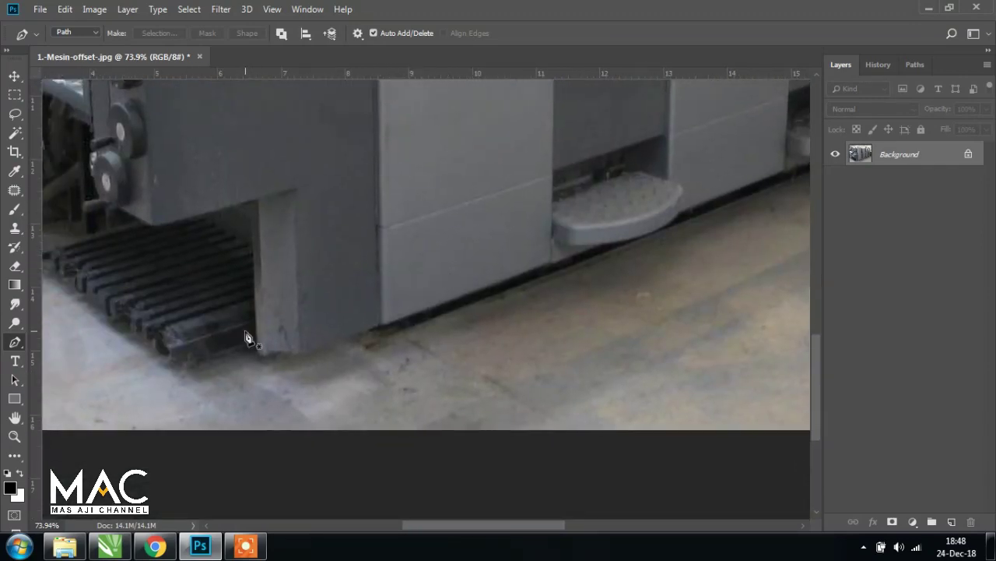
drag(291, 318, 256, 342)
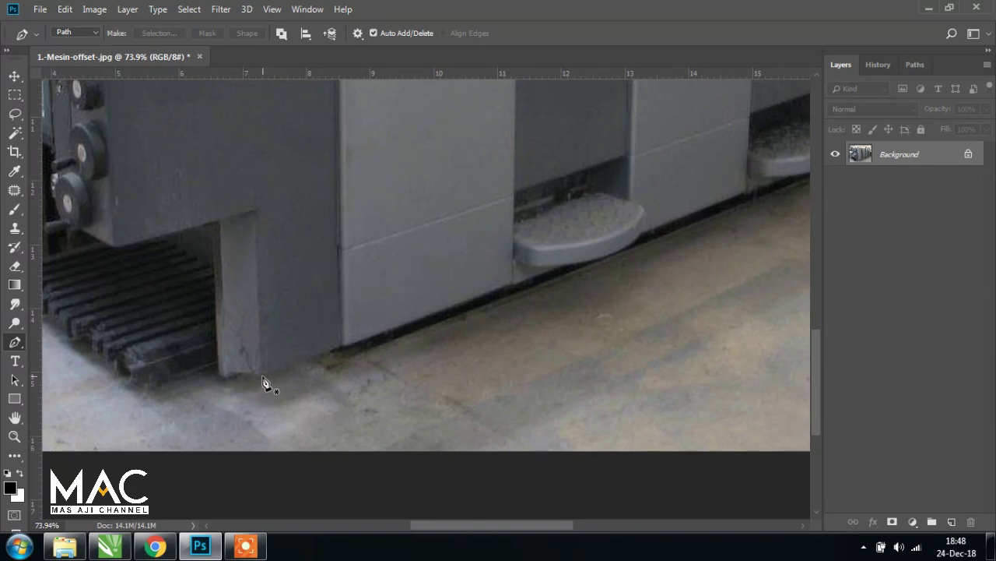
click(262, 376)
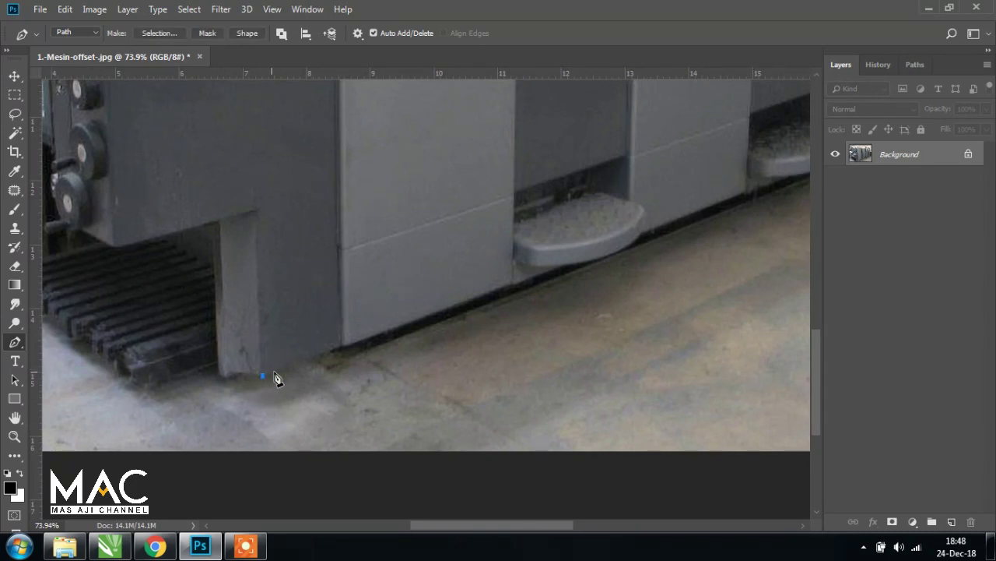
Add anchors along the press's bottom edge and curve the path around the first foot step
click(341, 346)
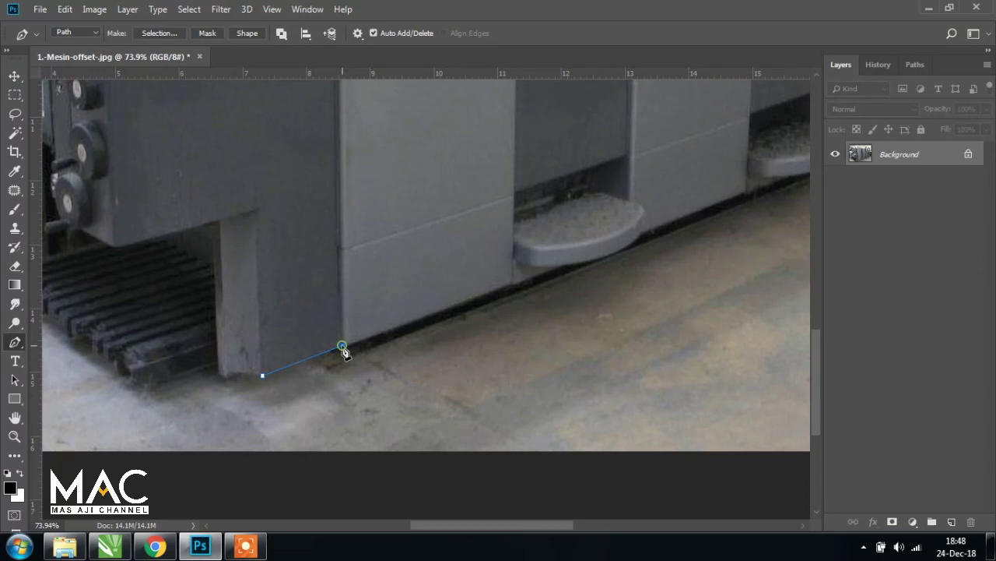
click(510, 288)
mouse_move(514, 292)
mouse_down()
mouse_move(474, 363)
mouse_move(403, 363)
mouse_up()
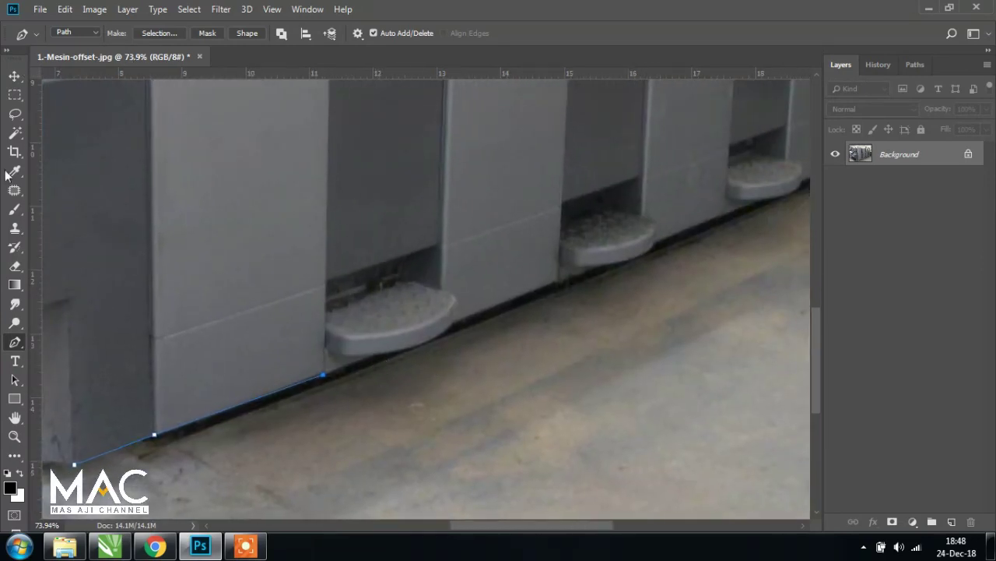
click(376, 355)
drag(454, 322, 478, 295)
Continue along the base around the next foot step, undoing the last bad curved point
click(556, 284)
drag(555, 288, 503, 311)
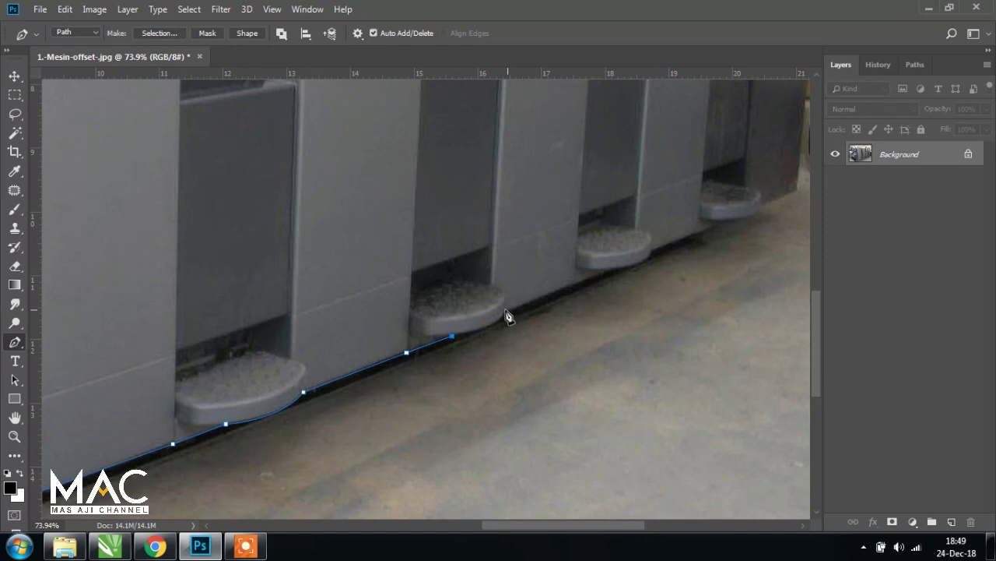
drag(496, 328, 520, 295)
click(506, 309)
click(507, 311)
click(607, 273)
mouse_move(641, 249)
mouse_down()
mouse_move(438, 360)
mouse_move(458, 355)
mouse_up()
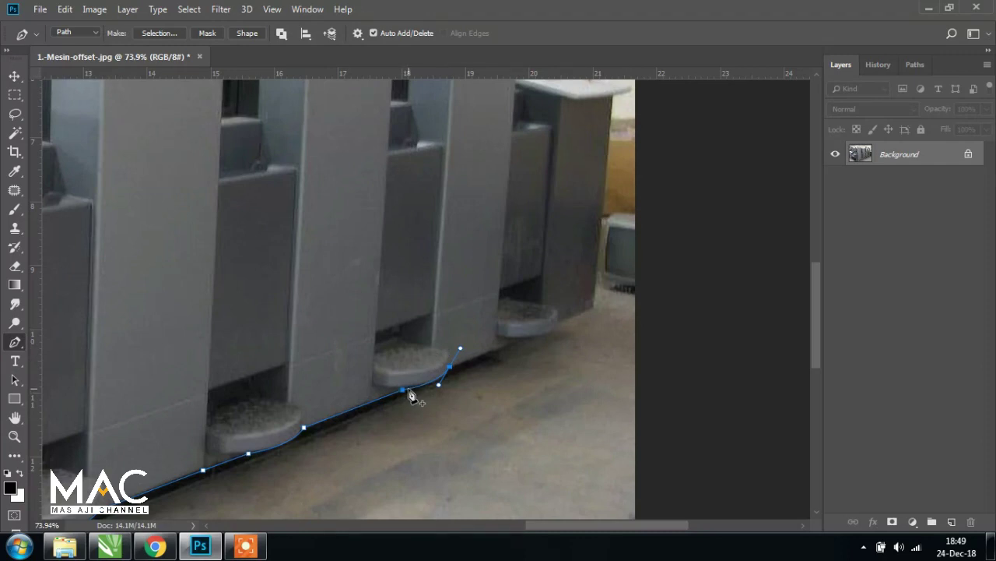
key(ctrl+z)
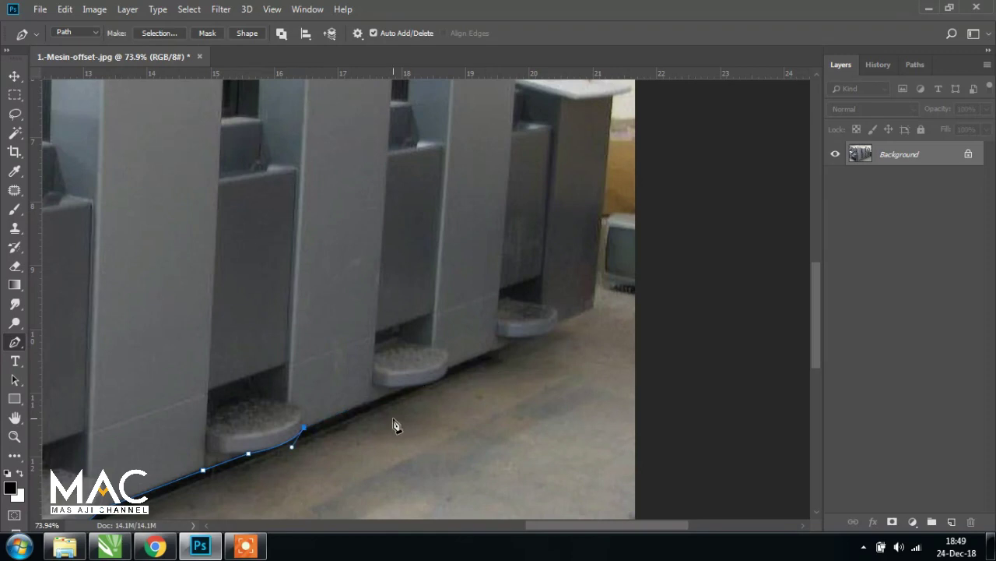
scroll(401, 405, up, 3)
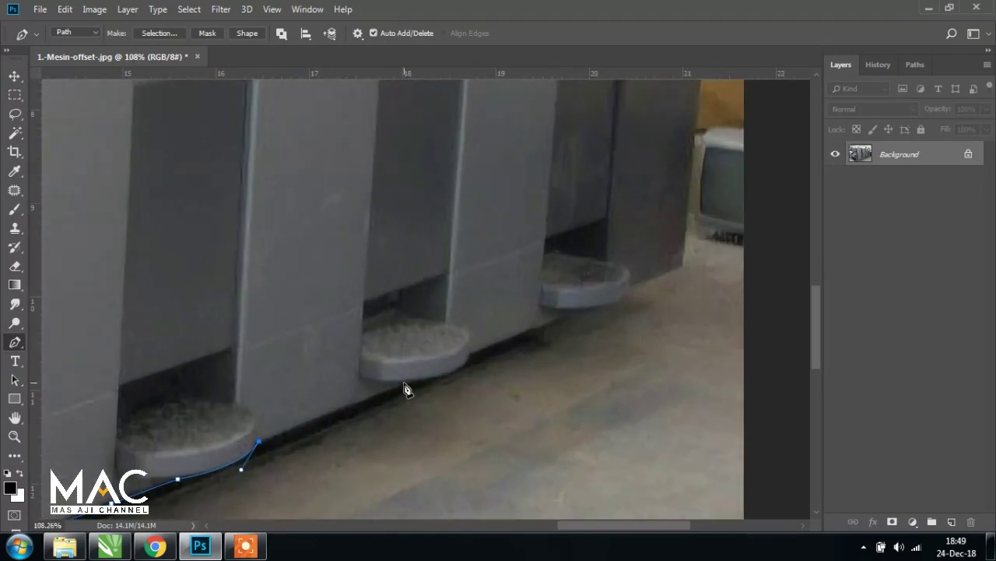
Curve the path around the last foot step and carry it to the end unit's corner
click(402, 383)
drag(465, 371, 469, 354)
click(577, 320)
mouse_move(637, 288)
mouse_down()
mouse_move(482, 374)
mouse_move(478, 389)
mouse_move(481, 355)
mouse_up()
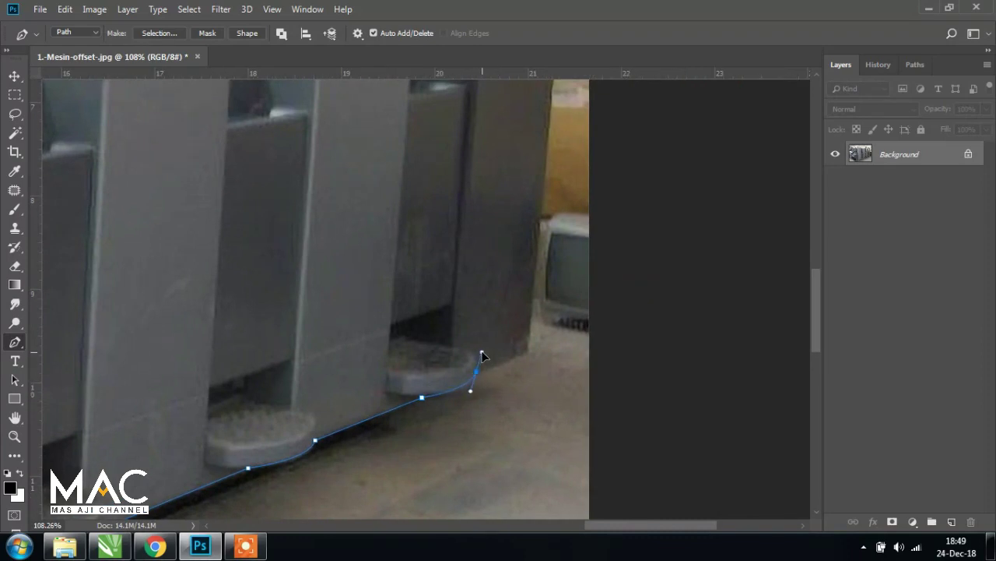
alt+click(475, 371)
click(529, 350)
drag(565, 261, 516, 459)
Trace up the end unit's right edge, across its top, and down its left side
click(509, 247)
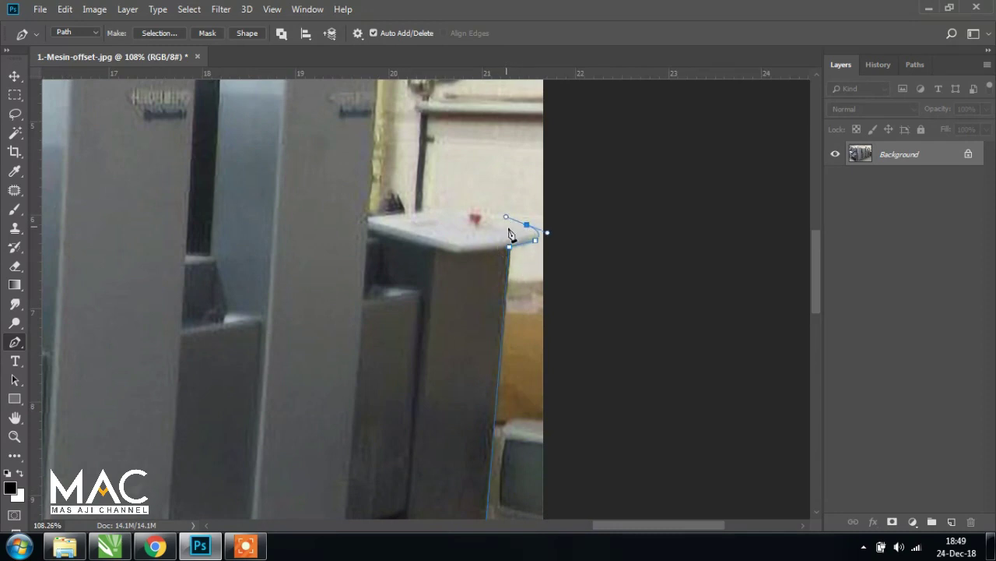
click(462, 209)
click(433, 207)
click(368, 215)
drag(435, 169, 510, 302)
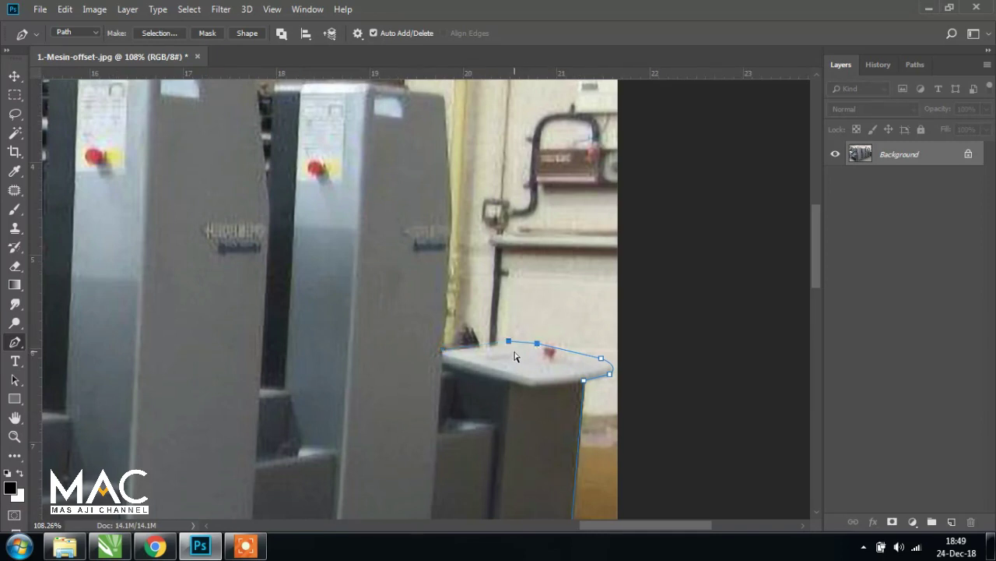
click(446, 351)
Trace up the last printing unit's right edge and leftward across its top
drag(478, 241, 494, 359)
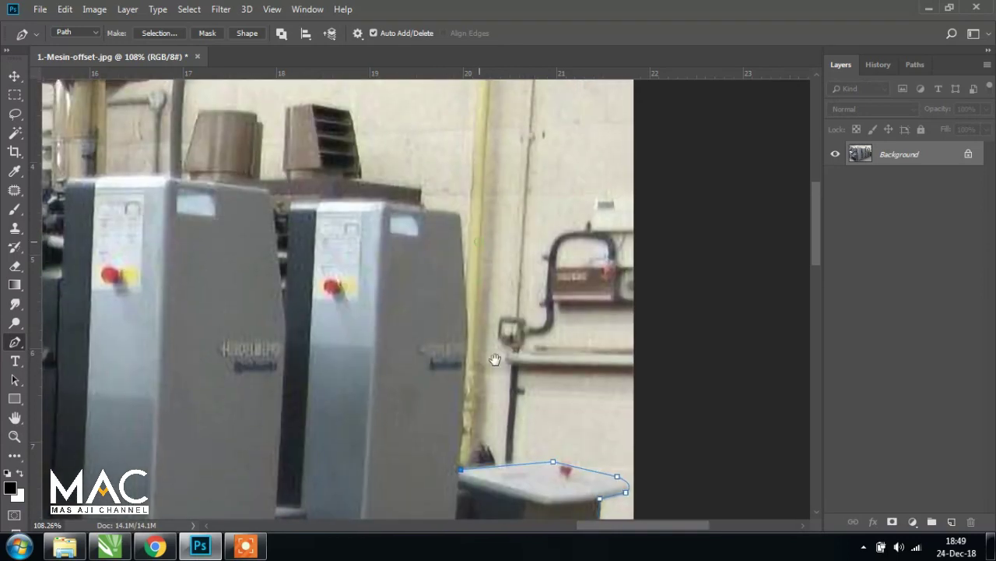
click(465, 341)
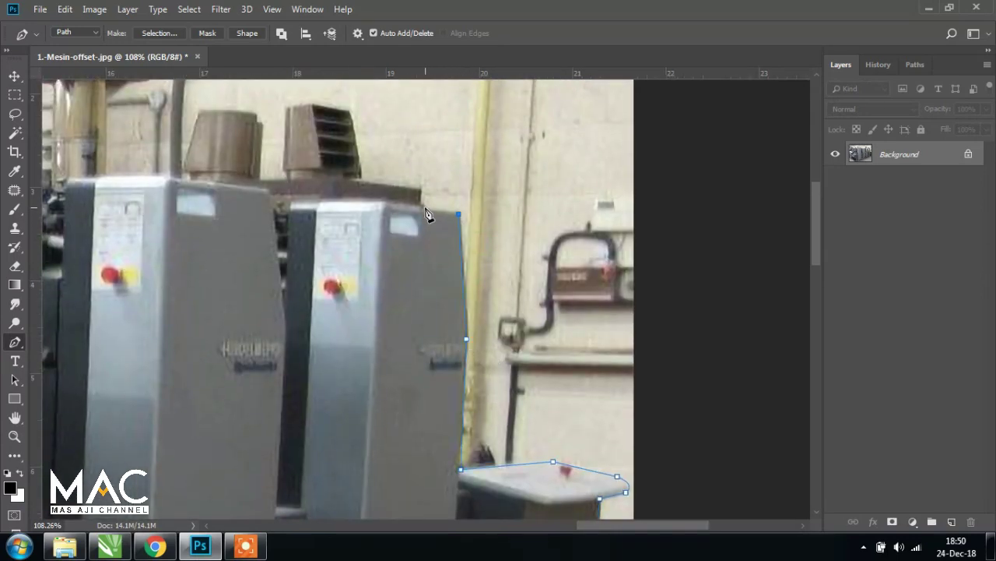
drag(428, 214, 610, 347)
click(606, 338)
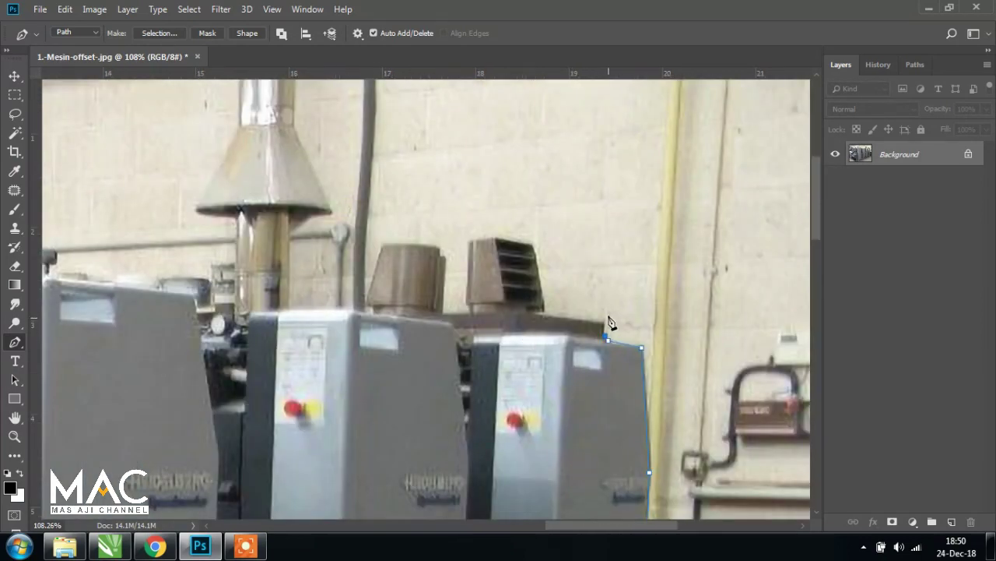
click(604, 322)
click(532, 313)
click(411, 314)
Follow the top edges left, dipping into the gap and around the roller to the next unit
drag(423, 357, 651, 329)
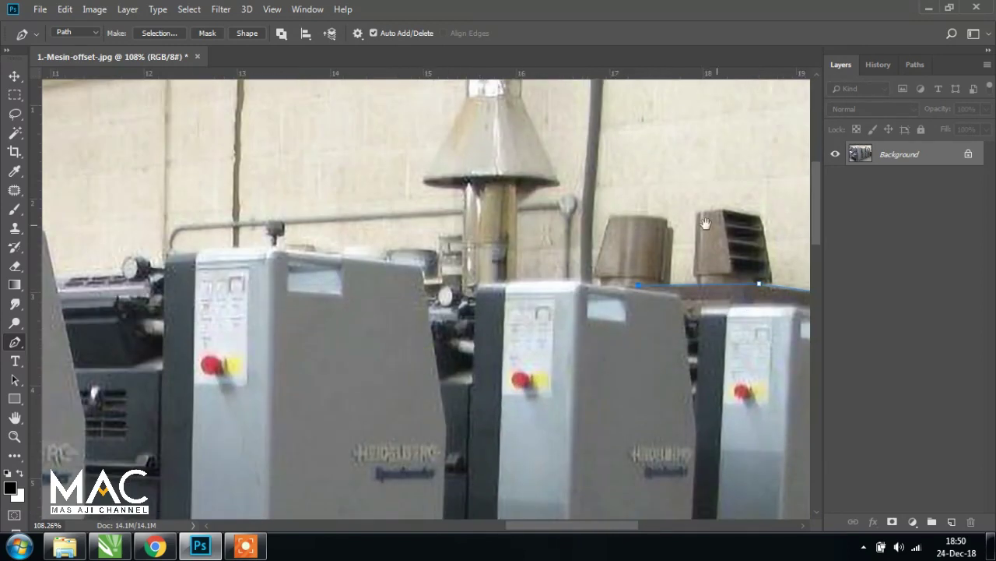
click(622, 287)
click(586, 284)
click(506, 284)
click(479, 283)
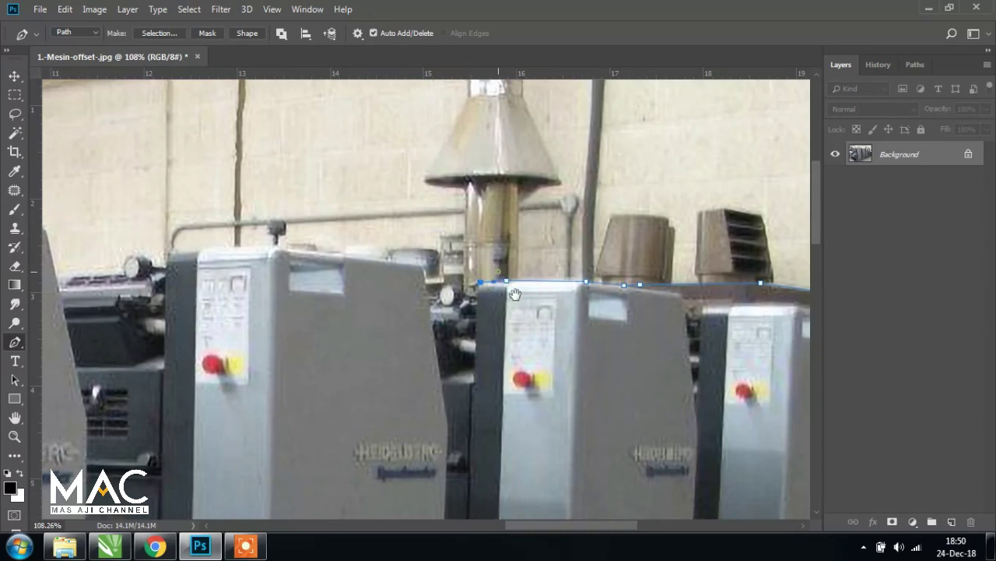
drag(472, 303, 489, 327)
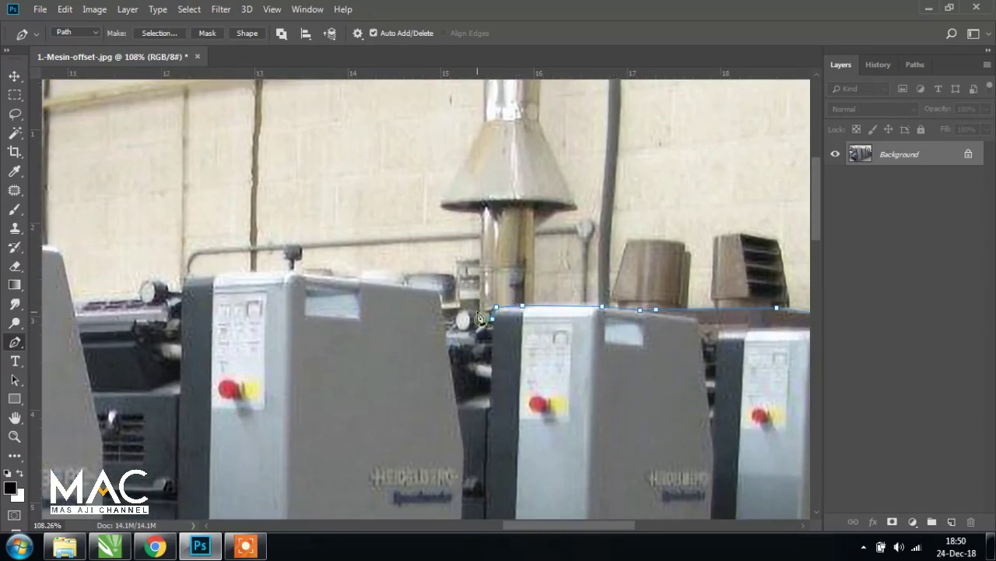
click(477, 313)
click(446, 320)
click(436, 293)
drag(405, 261, 498, 299)
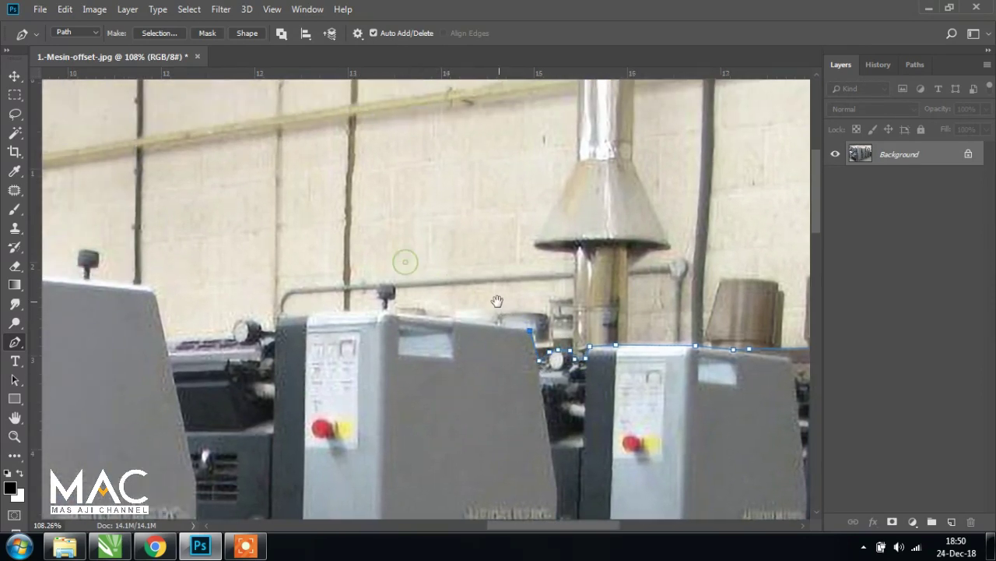
click(390, 312)
Trace across the next unit's top and curve over the roller, undoing misplaced points
drag(331, 319, 438, 317)
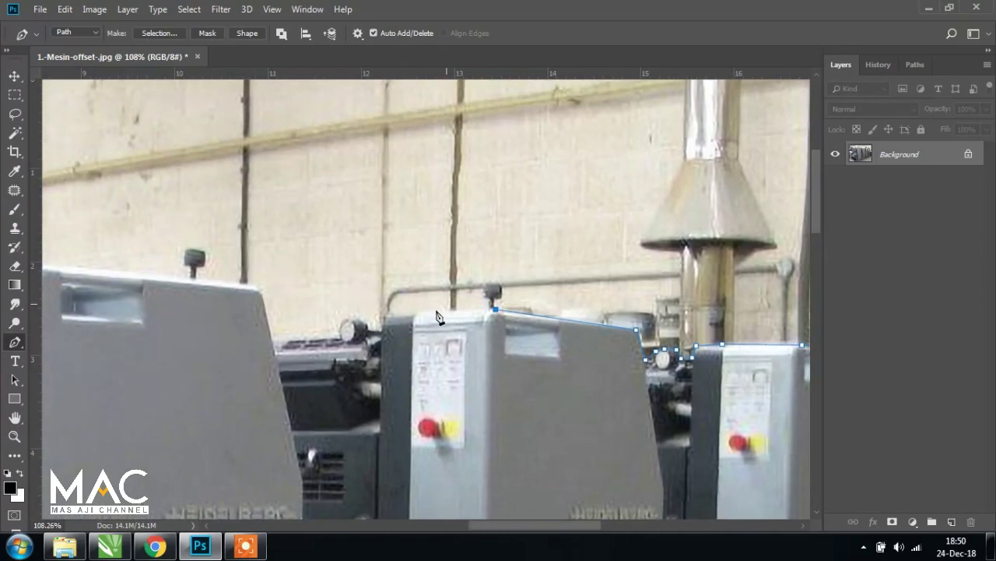
click(417, 309)
click(386, 315)
drag(384, 336, 444, 310)
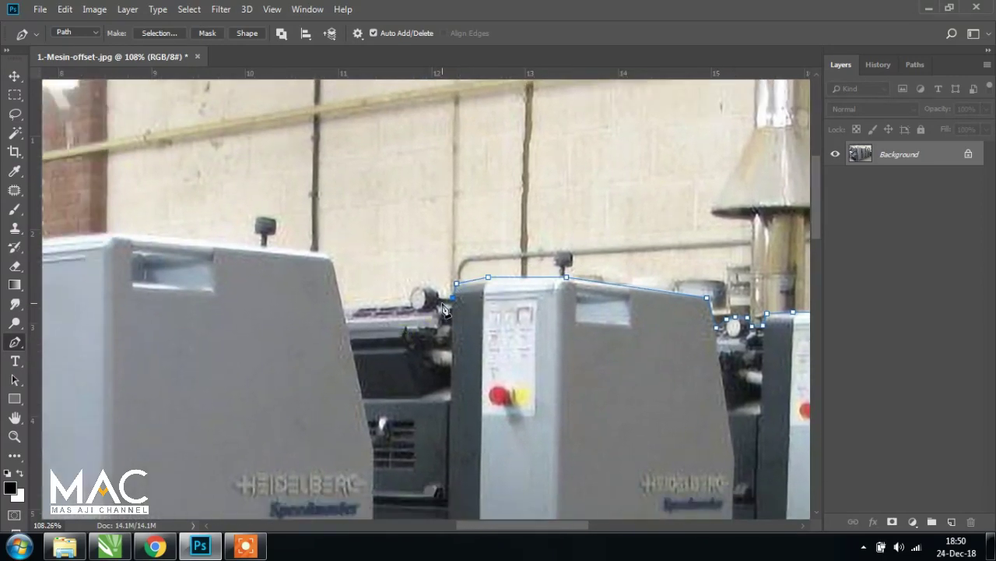
click(439, 298)
drag(403, 316, 388, 323)
key(ctrl+z)
drag(420, 285, 407, 286)
click(344, 305)
key(ctrl+z)
Remove the end anchor's handle and run a straight segment across to the next unit's edge
scroll(411, 308, up, 3)
scroll(411, 310, up, 2)
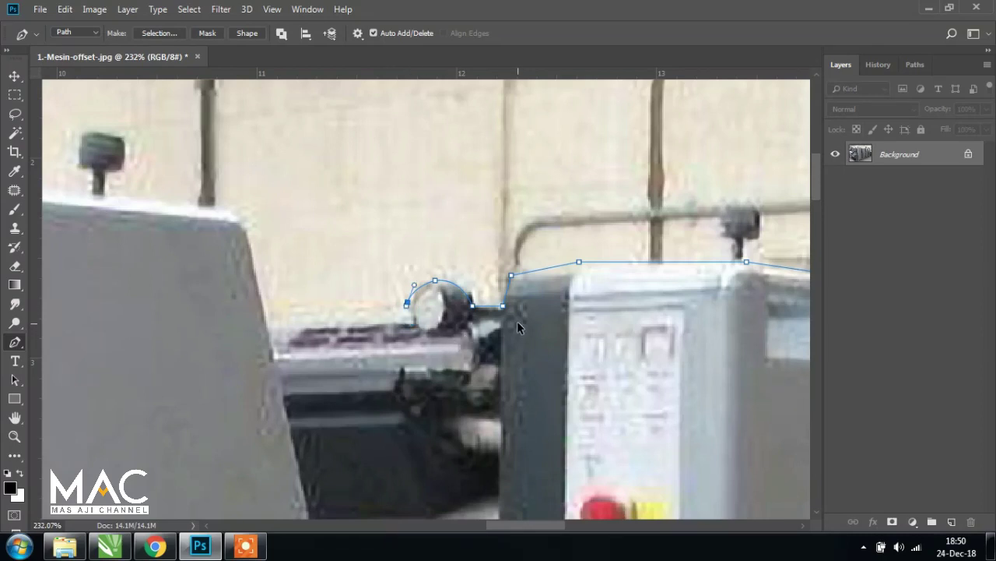
click(406, 306)
click(268, 326)
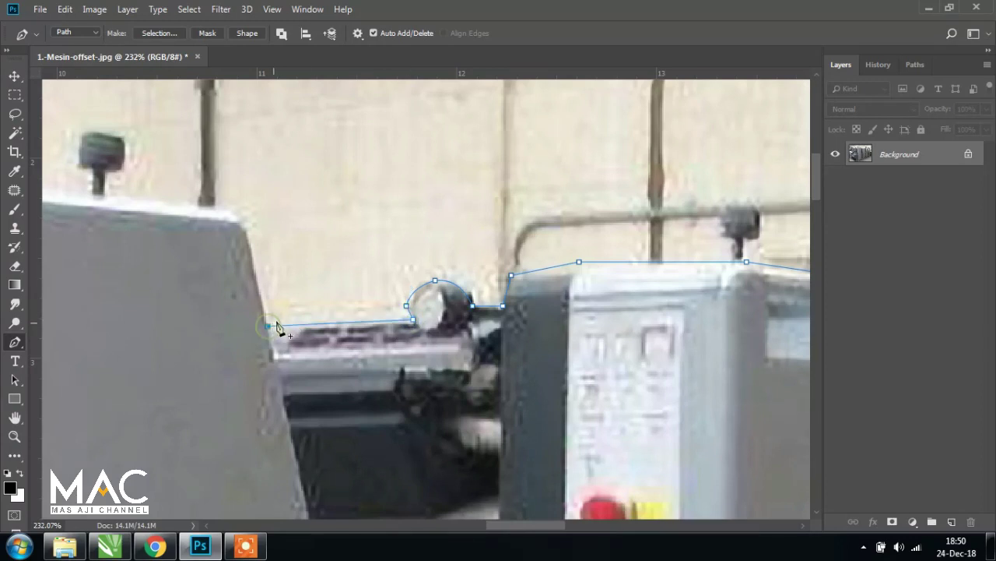
scroll(271, 251, down, 5)
Add anchors along the machine top from the unit's corner to where it meets the knob
scroll(271, 257, right, 5)
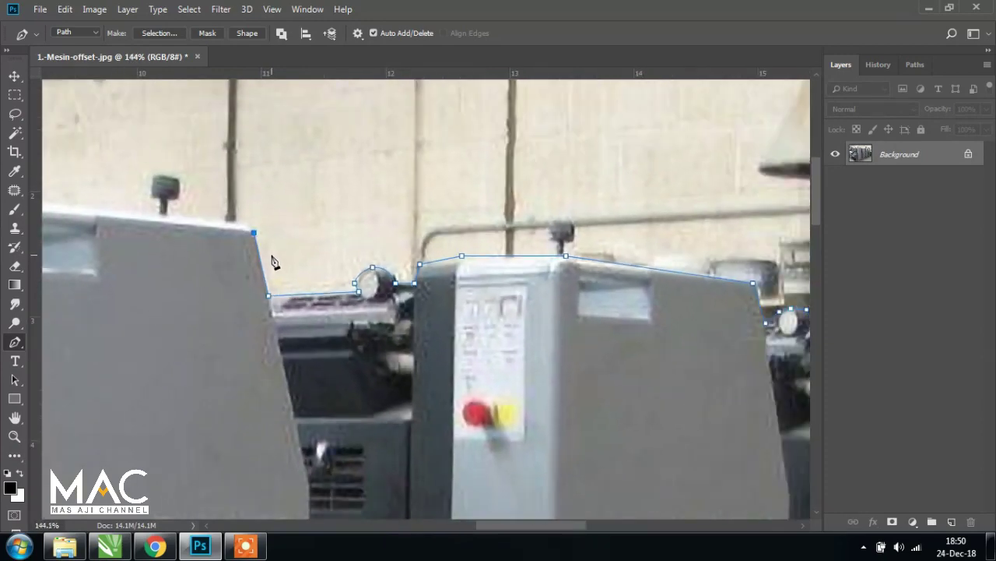
scroll(271, 257, right, 5)
drag(650, 315, 677, 326)
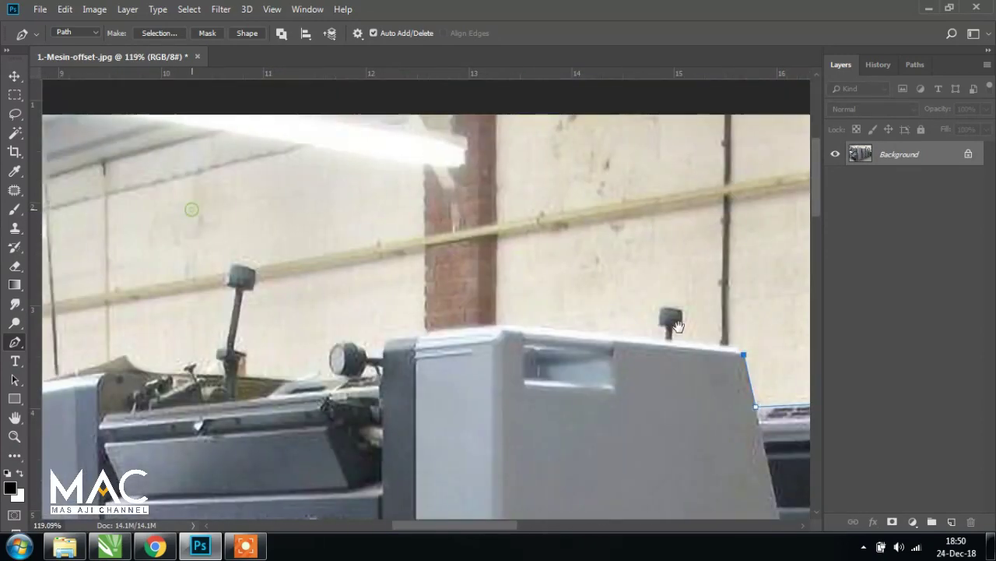
click(504, 327)
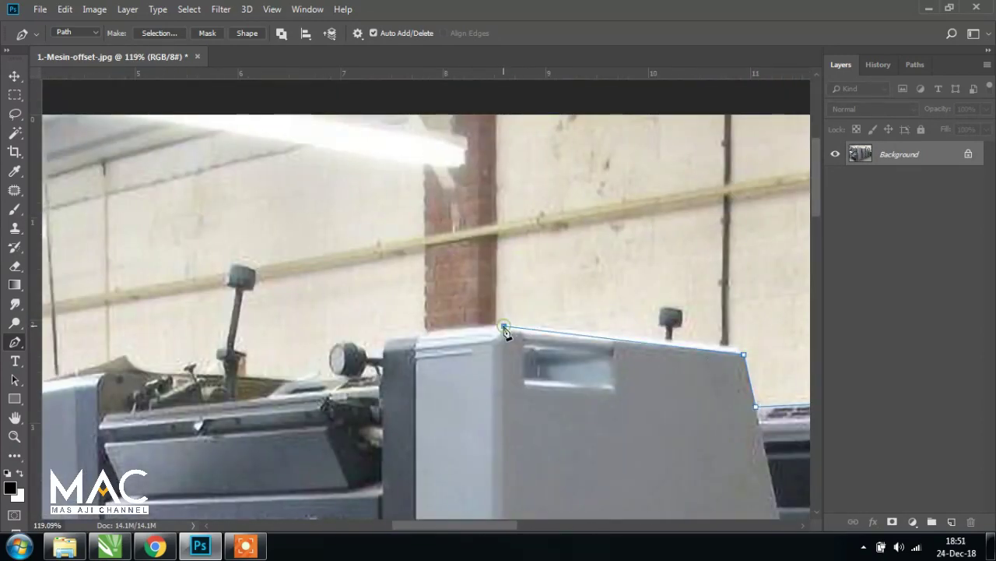
click(418, 333)
click(382, 341)
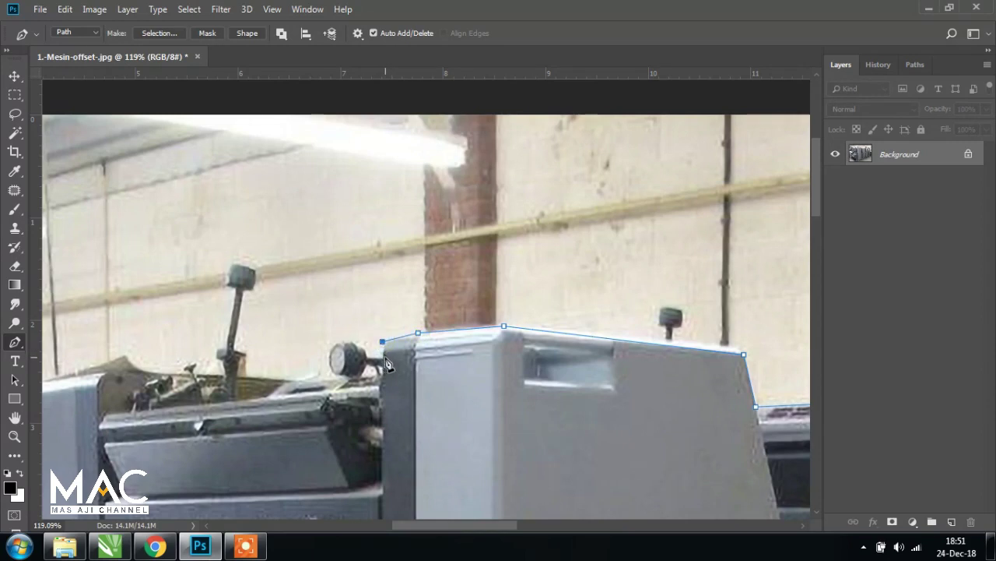
Curve the path around the round knob, make a sharp corner, and continue left past it
click(382, 357)
drag(305, 341, 310, 346)
alt+click(336, 341)
mouse_move(335, 376)
mouse_down()
mouse_move(461, 236)
mouse_move(471, 252)
mouse_up()
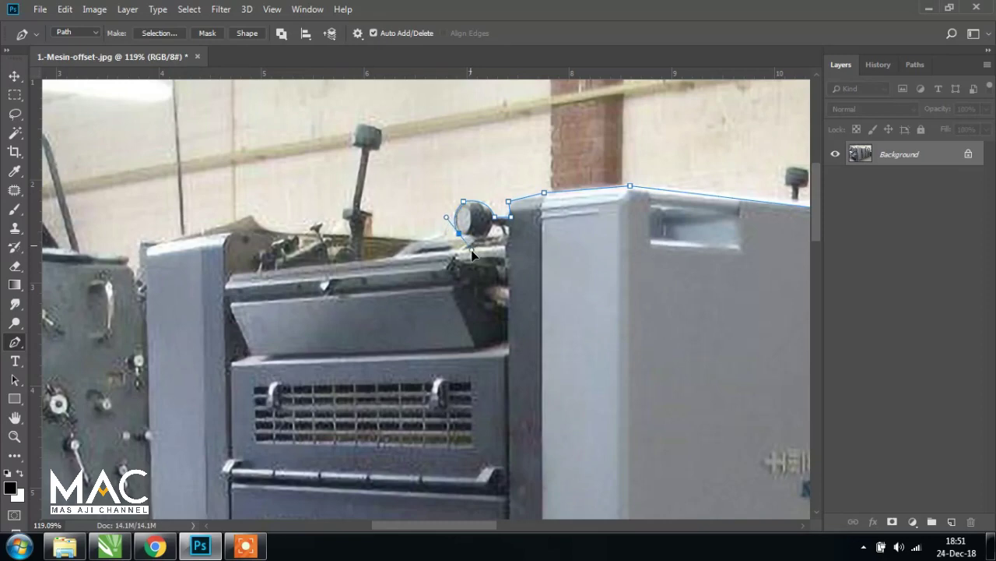
alt+click(459, 234)
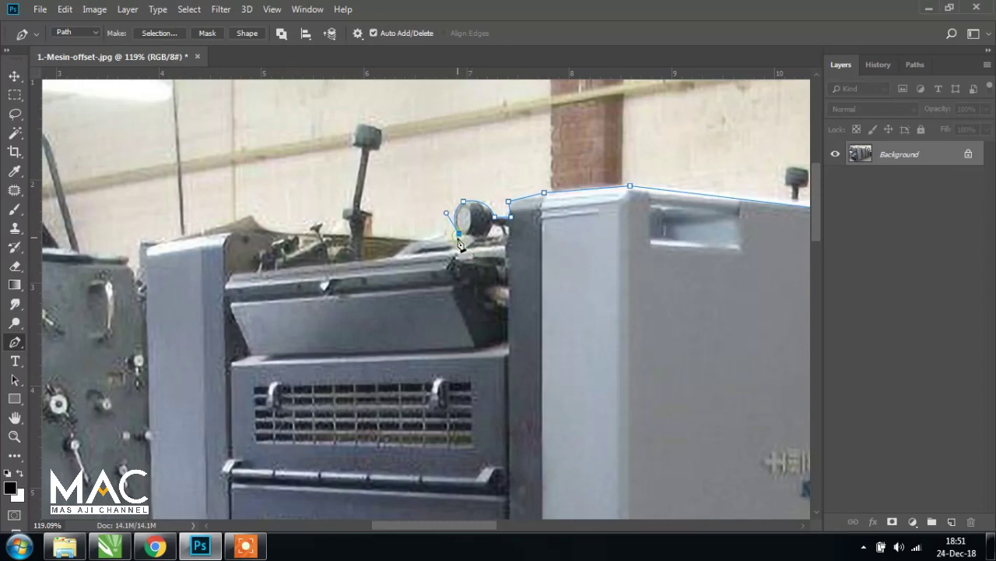
click(405, 238)
drag(267, 205, 499, 248)
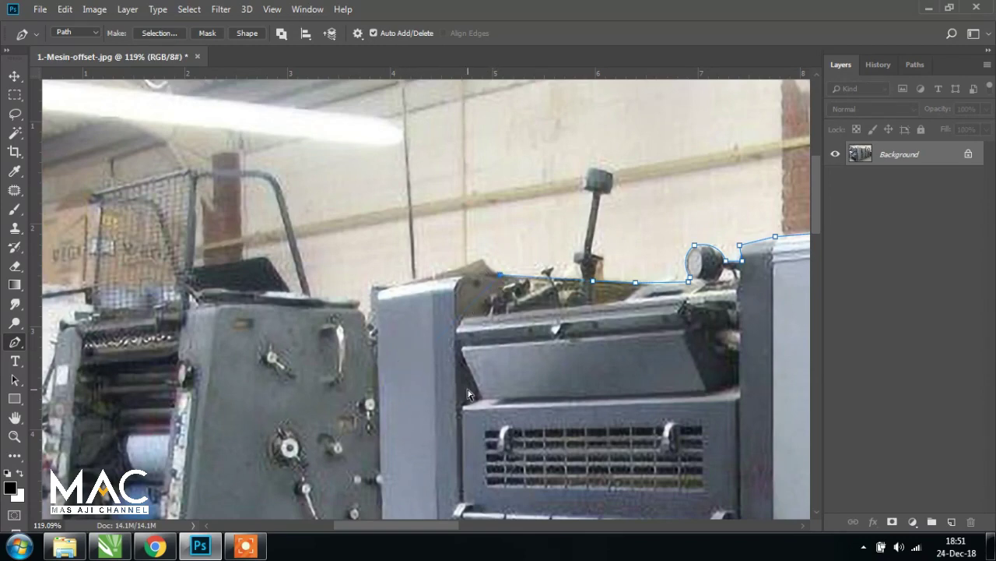
Resume the outline from its last anchor and add points along the unit's top edge
scroll(467, 390, down, 5)
drag(467, 389, 555, 156)
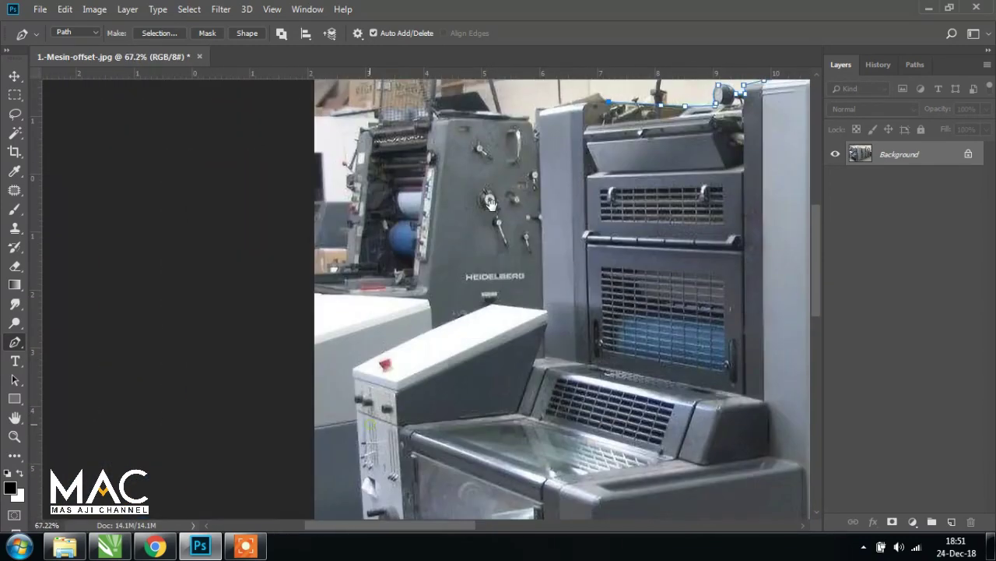
drag(627, 127, 584, 201)
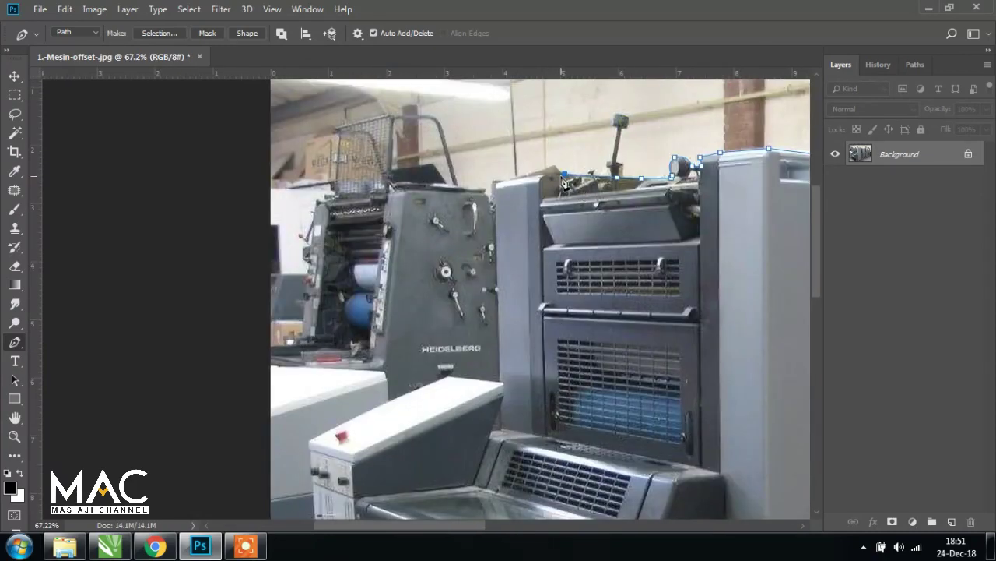
scroll(540, 181, up, 2)
scroll(540, 181, up, 3)
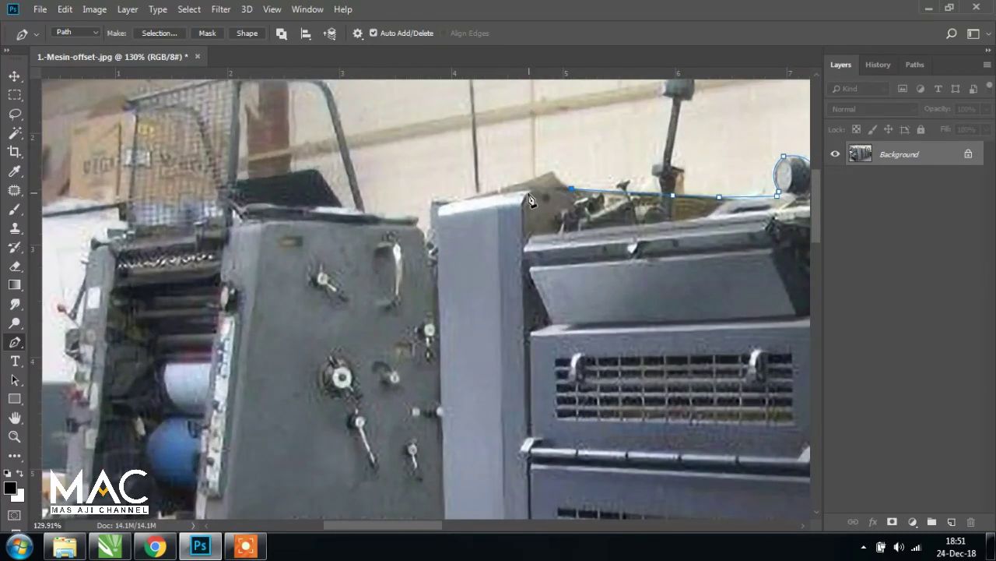
click(530, 191)
click(448, 202)
drag(434, 201, 440, 199)
Anchor at the control box's corner and curve along its slanted top to the front-left corner
scroll(438, 264, down, 8)
scroll(434, 303, down, 1)
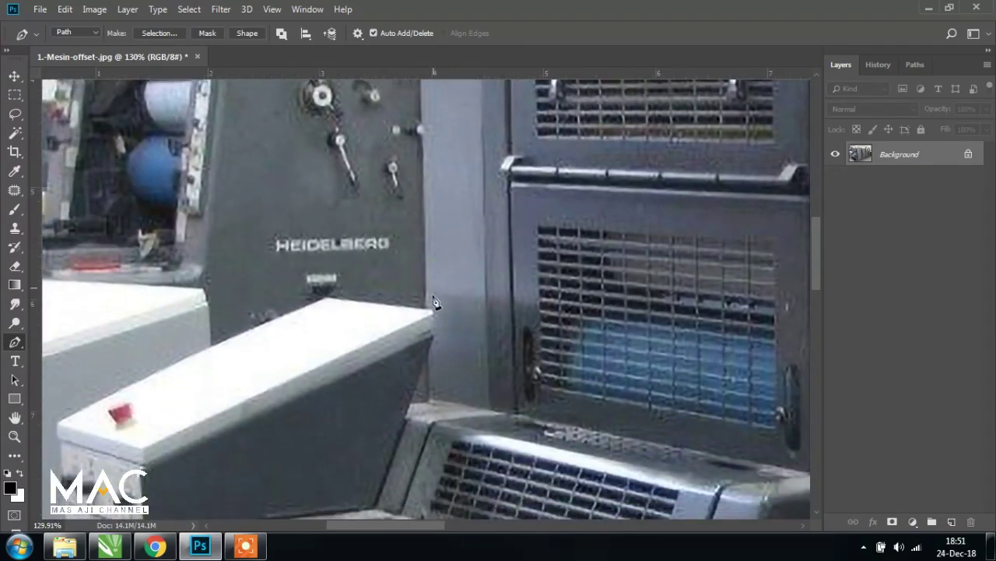
click(427, 314)
scroll(425, 312, left, 3)
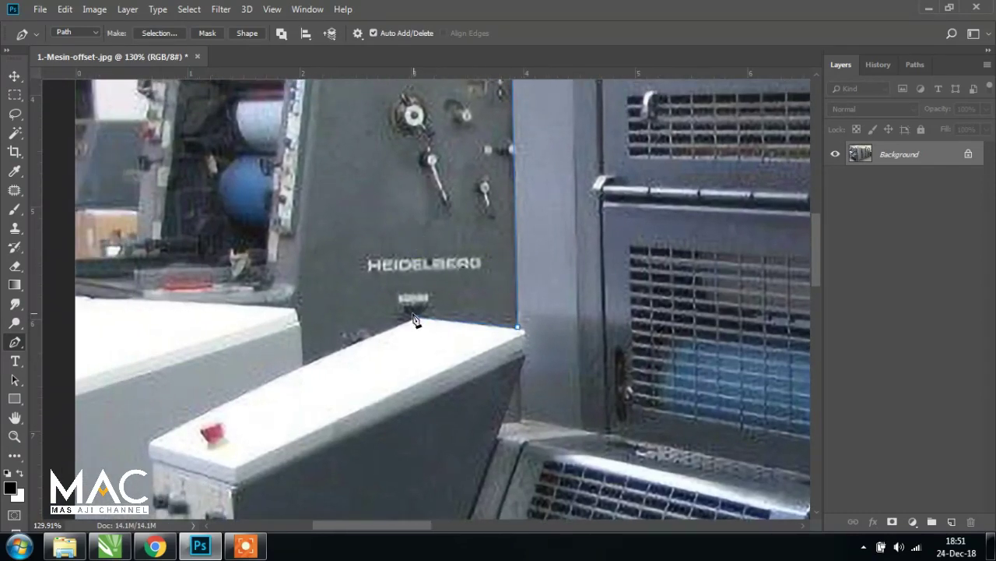
drag(394, 373, 464, 317)
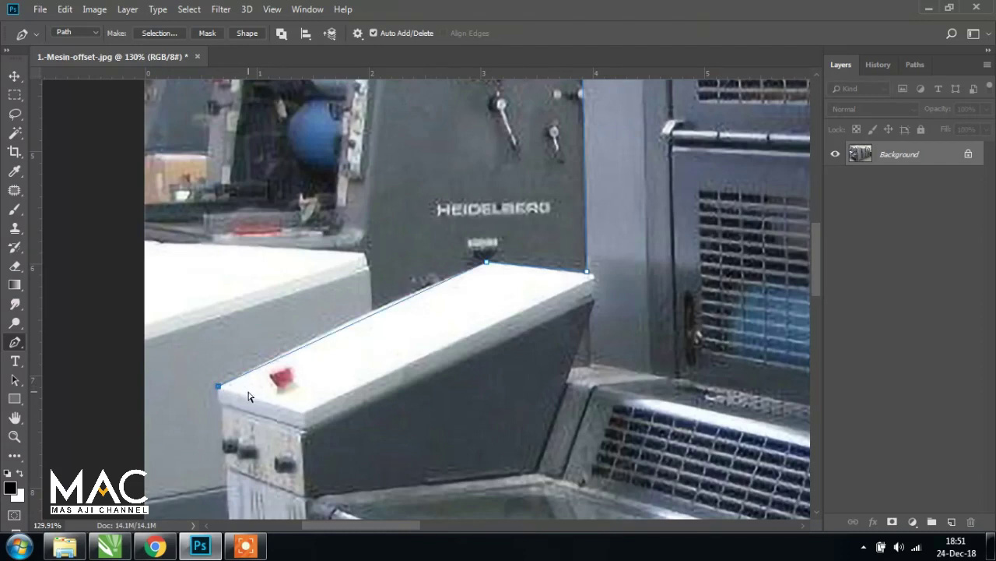
drag(222, 385, 201, 401)
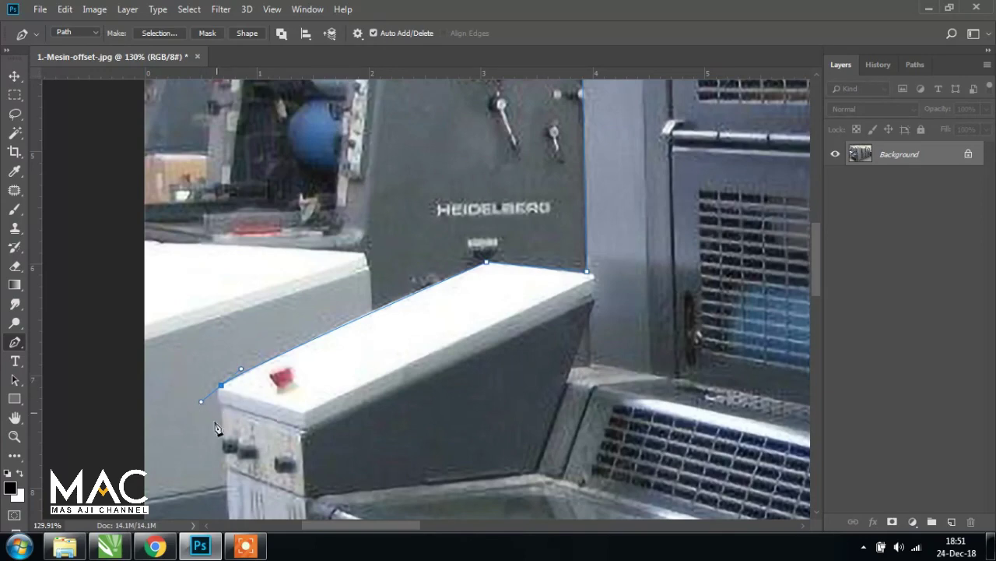
drag(224, 392, 320, 232)
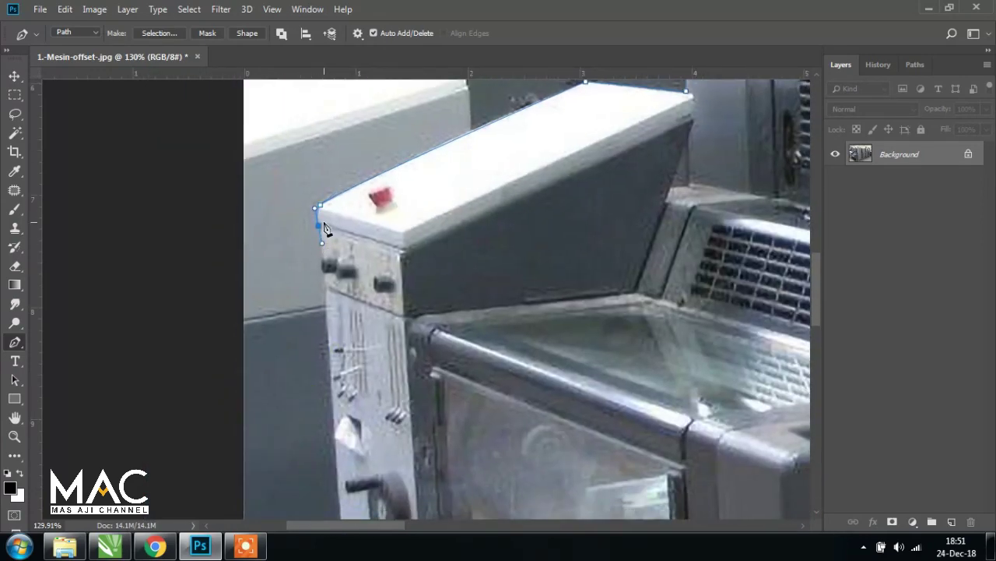
Extend the path down the front panel to the stand's left edge
scroll(348, 449, down, 4)
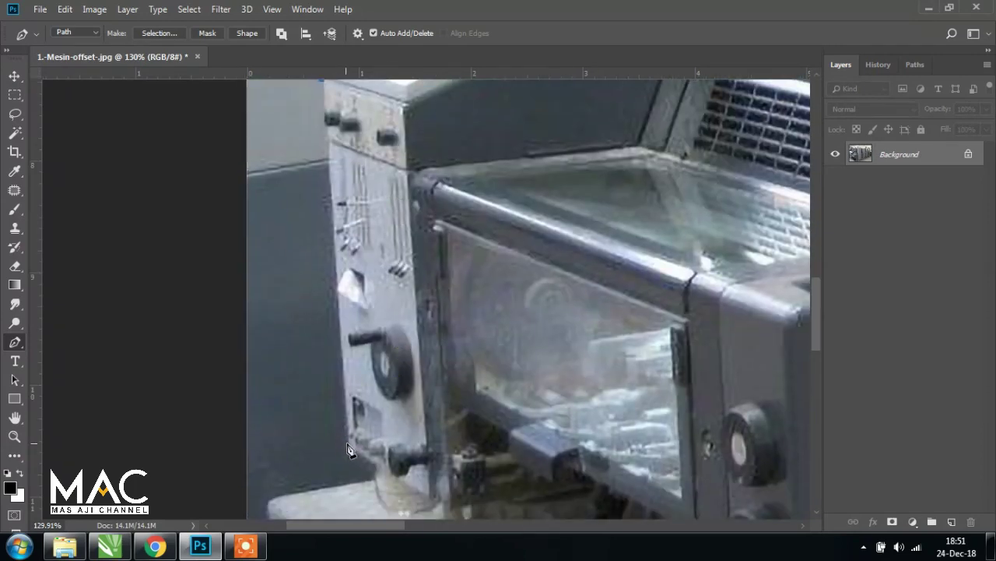
scroll(348, 449, down, 4)
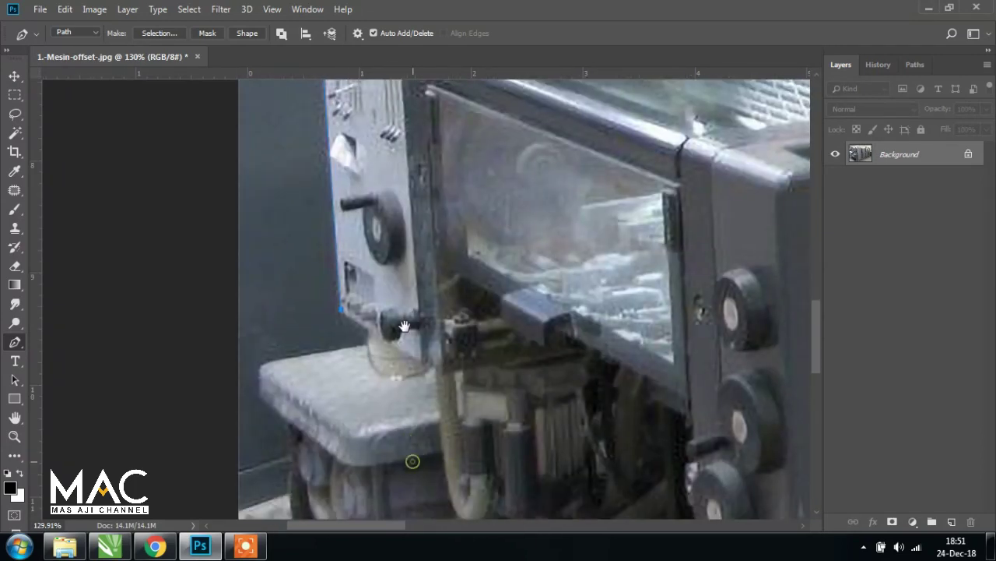
click(366, 329)
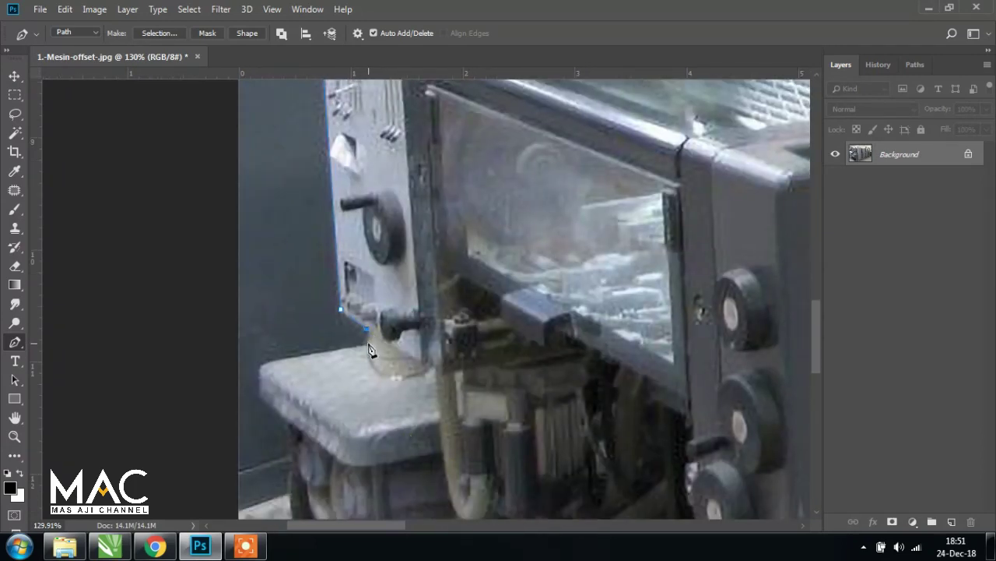
click(260, 354)
drag(344, 411, 408, 269)
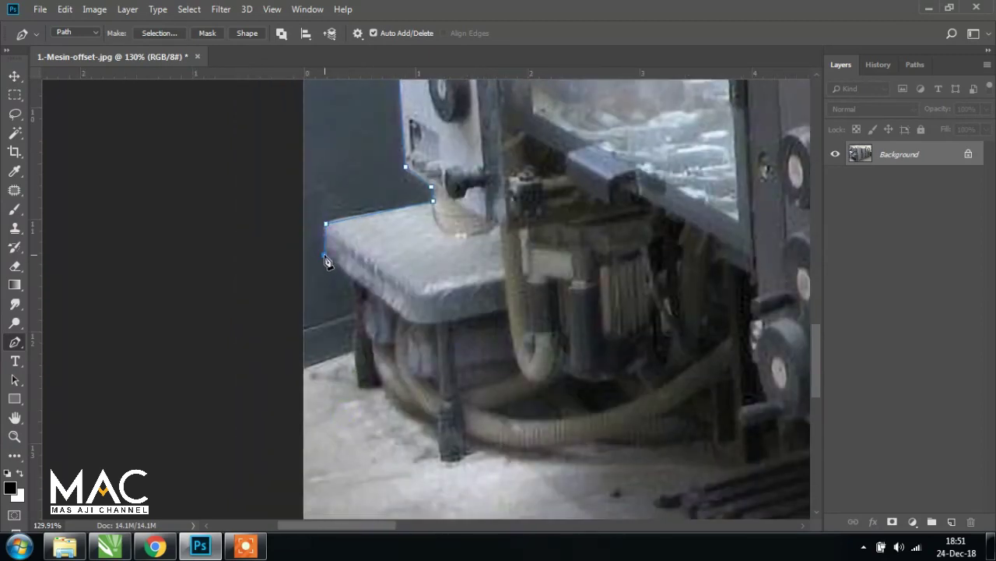
click(364, 287)
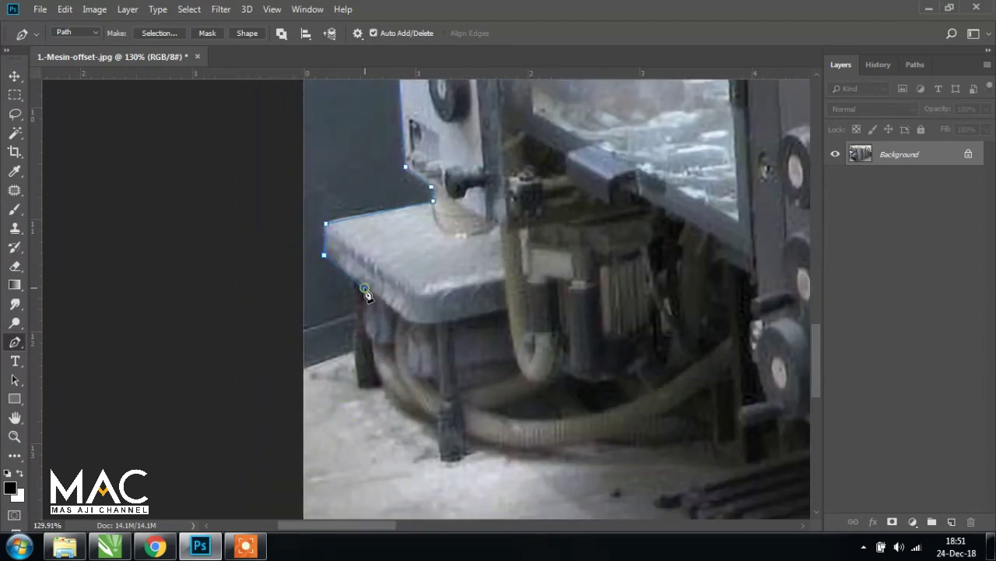
Curve the outline around the stand leg's base and along the hose
click(367, 334)
drag(498, 432, 506, 438)
alt+click(433, 421)
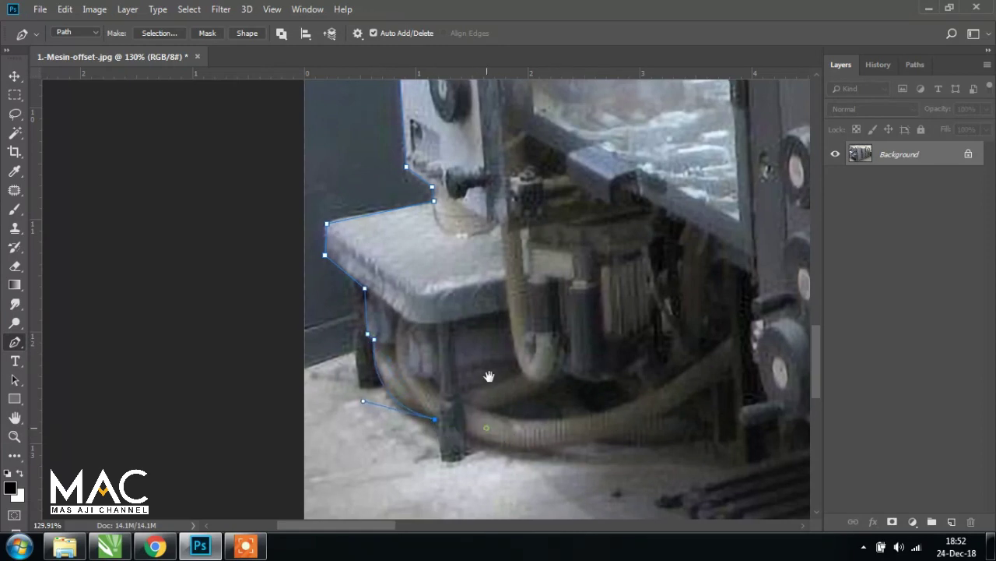
drag(488, 378, 458, 254)
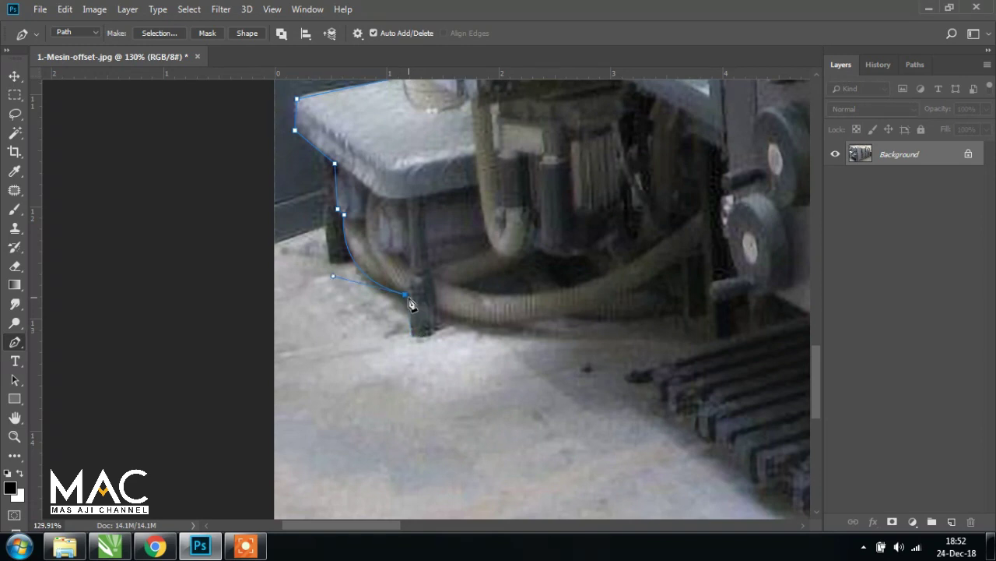
mouse_move(413, 330)
mouse_down()
mouse_move(456, 315)
mouse_move(436, 310)
mouse_up()
drag(563, 314, 643, 298)
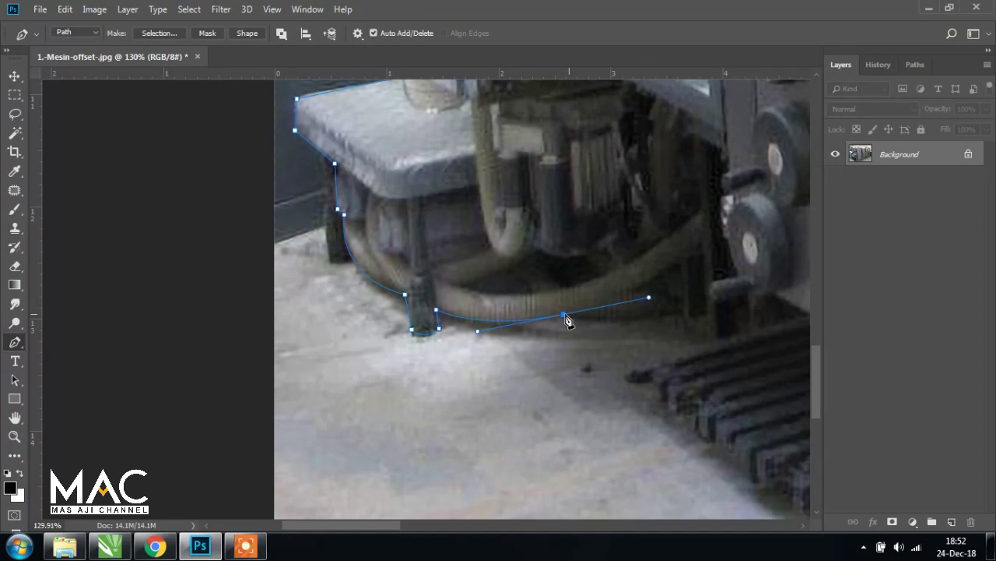
Continue the path along the base to where it meets the black grille
scroll(675, 296, right, 5)
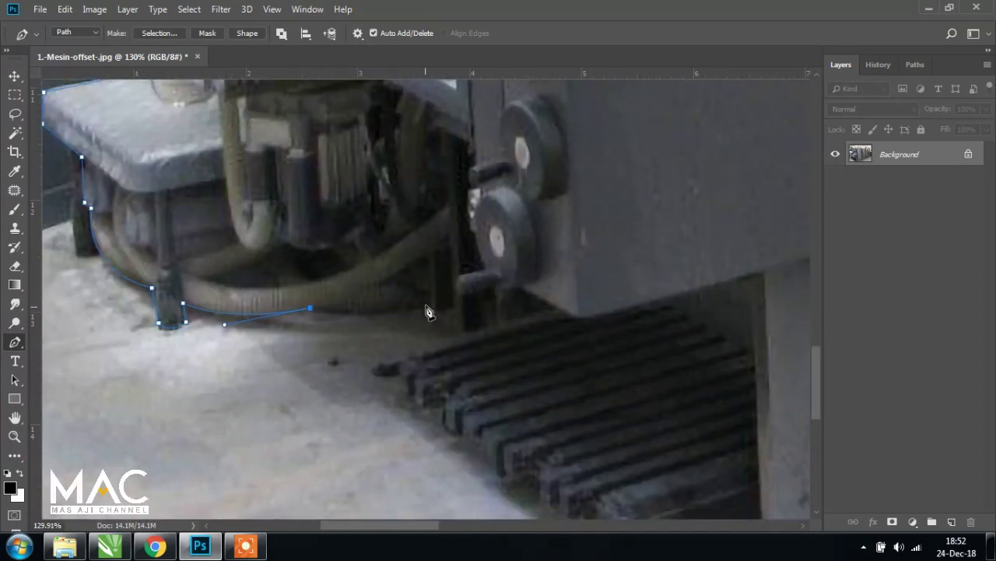
drag(426, 304, 471, 292)
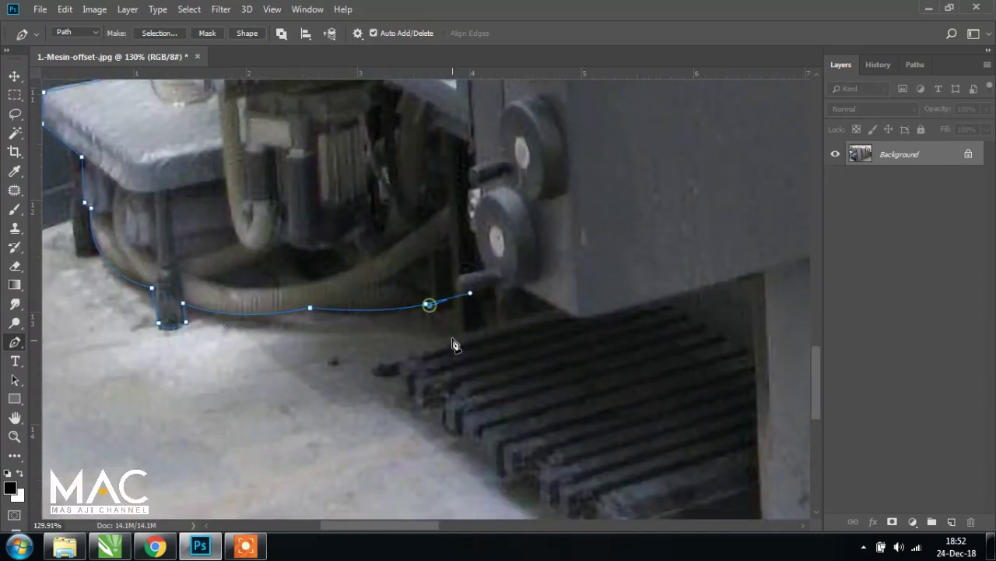
alt+click(426, 303)
click(456, 330)
scroll(463, 347, down, 2)
scroll(463, 347, left, 2)
Trace the grille's upper edge and its first stepped teeth
click(439, 324)
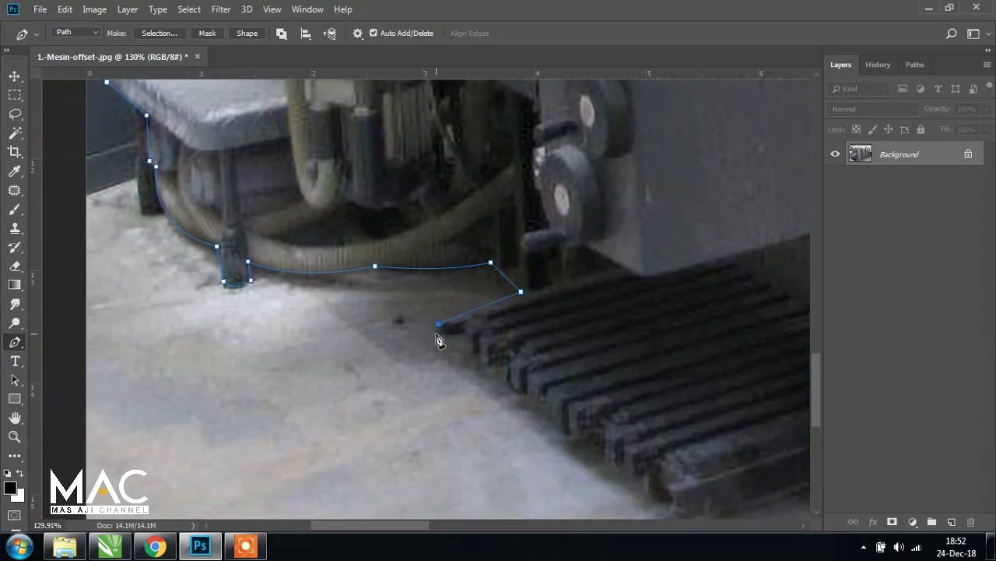
click(435, 332)
click(467, 343)
click(479, 361)
click(507, 364)
scroll(510, 378, down, 2)
scroll(510, 377, right, 2)
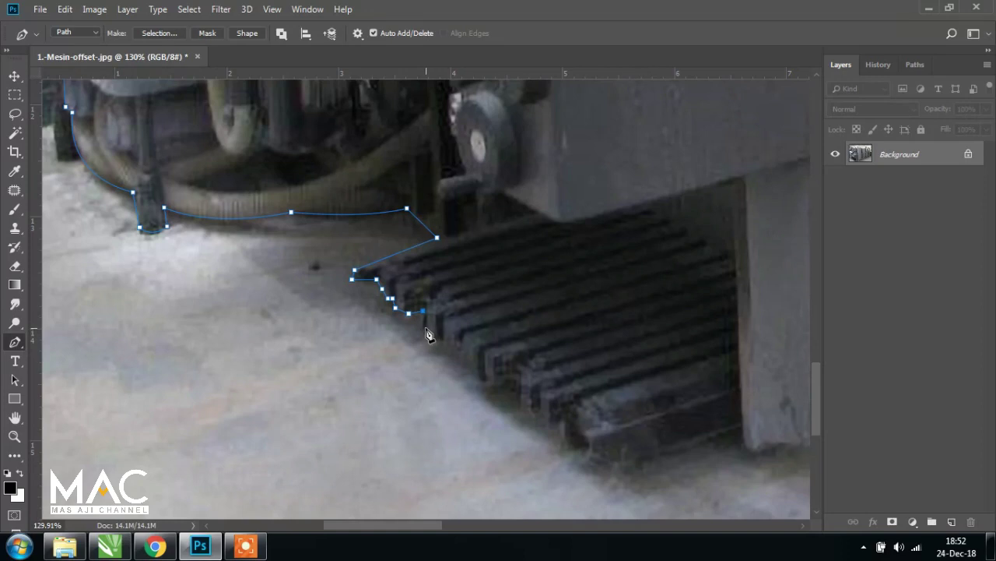
Follow the grille's stepped edge down toward its corner
click(426, 327)
click(447, 344)
click(466, 362)
click(485, 373)
click(513, 385)
click(517, 392)
click(538, 410)
Outline the grille's lower corner and run along its bottom edge
drag(560, 445, 341, 271)
click(334, 253)
click(343, 267)
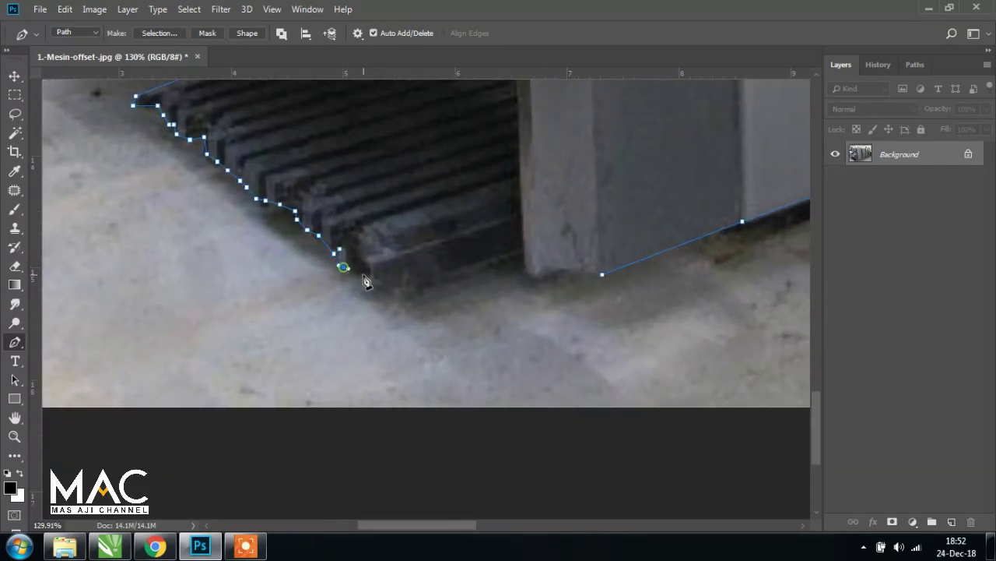
click(370, 282)
click(413, 284)
click(429, 280)
Curve around the pillar foot and join the existing path to close the outline
click(521, 250)
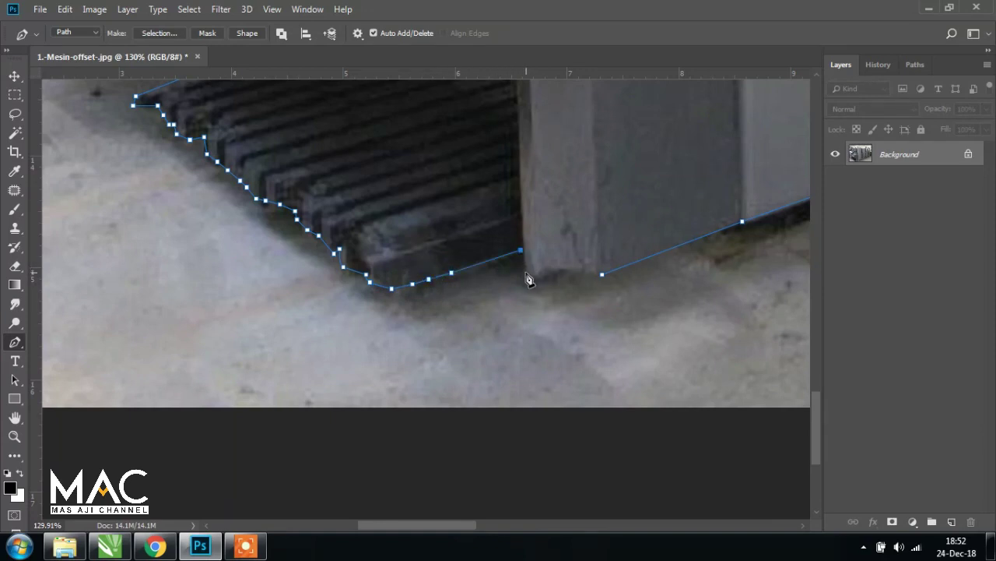
click(527, 273)
drag(564, 272, 591, 259)
click(596, 271)
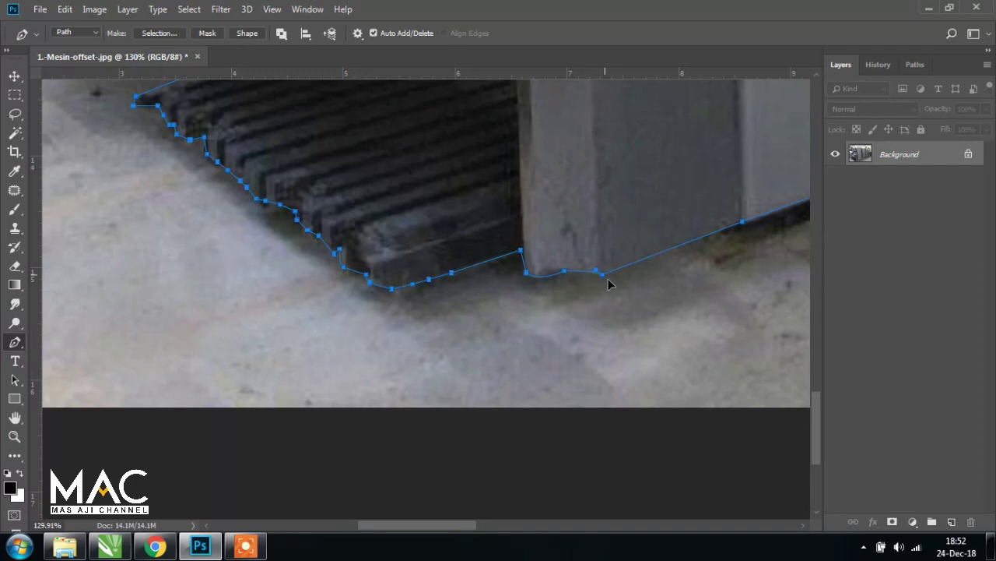
scroll(613, 272, down, 1)
scroll(611, 265, down, 1)
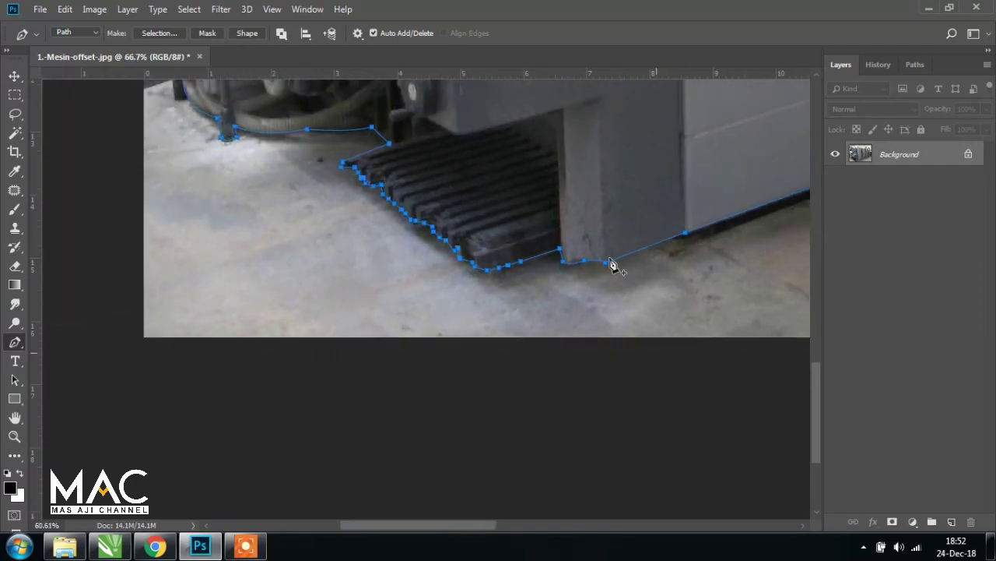
scroll(612, 261, down, 1)
scroll(612, 260, down, 1)
scroll(381, 257, up, 1)
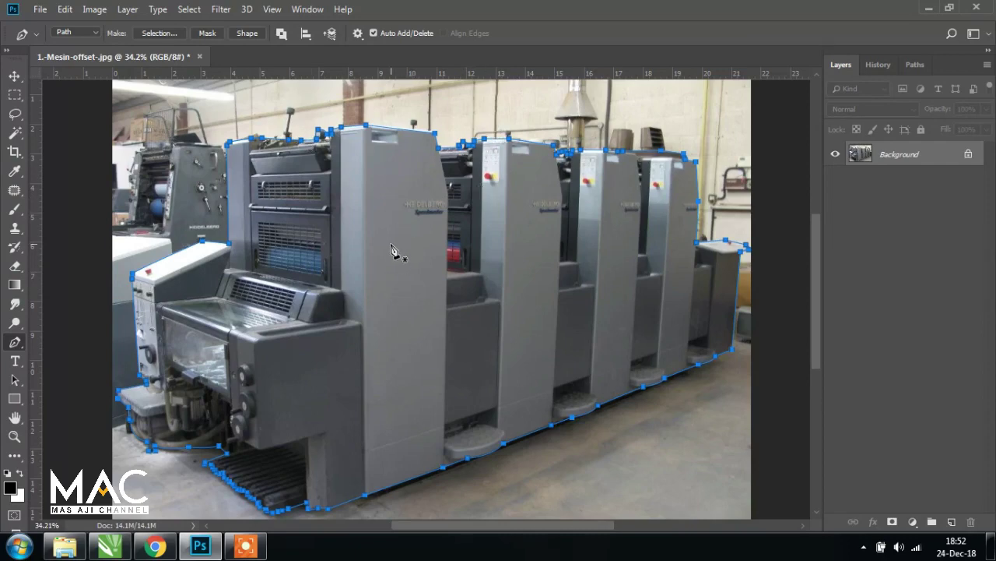
Make a selection from the press outline with a 1-pixel feather radius
right_click(391, 248)
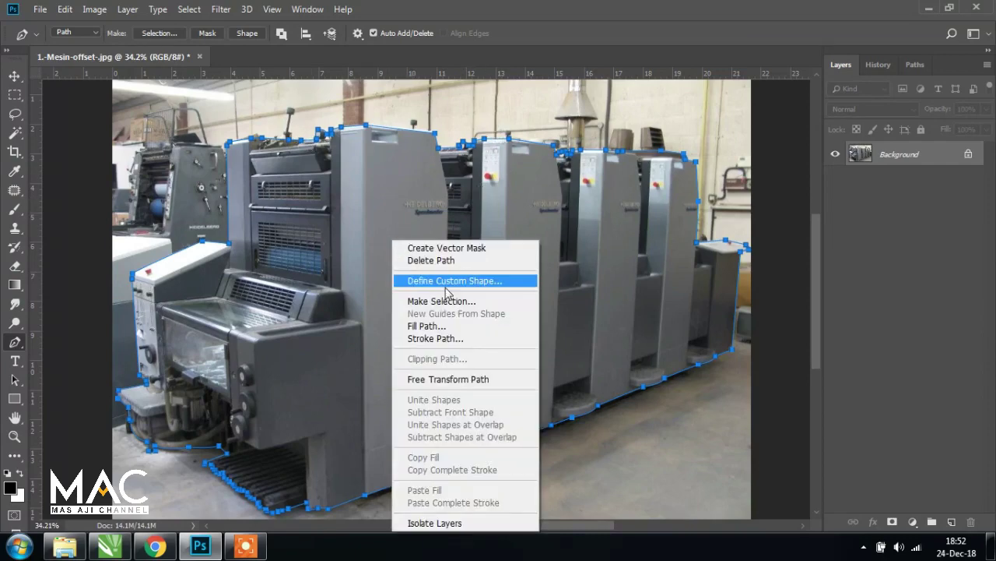
click(471, 300)
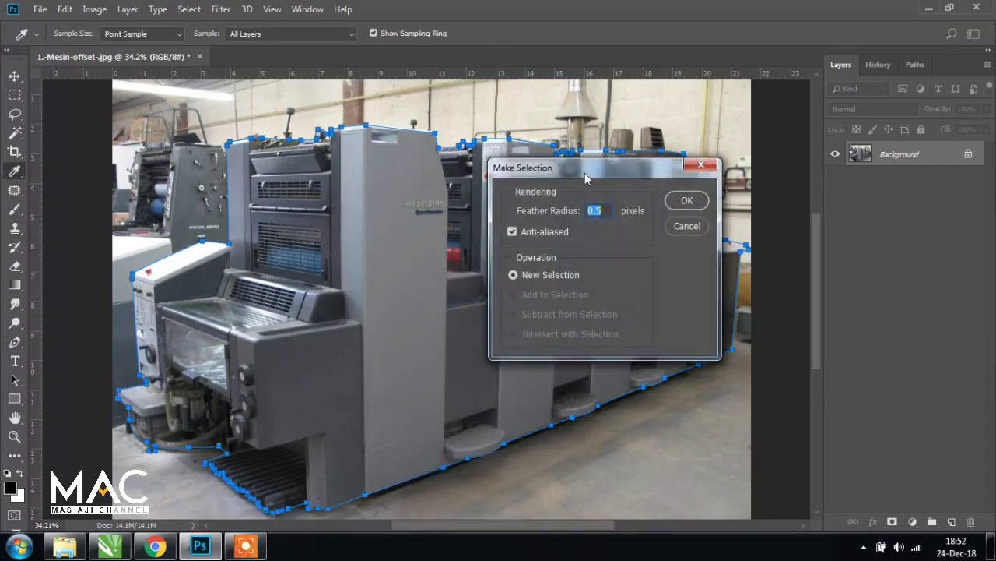
drag(585, 172, 629, 179)
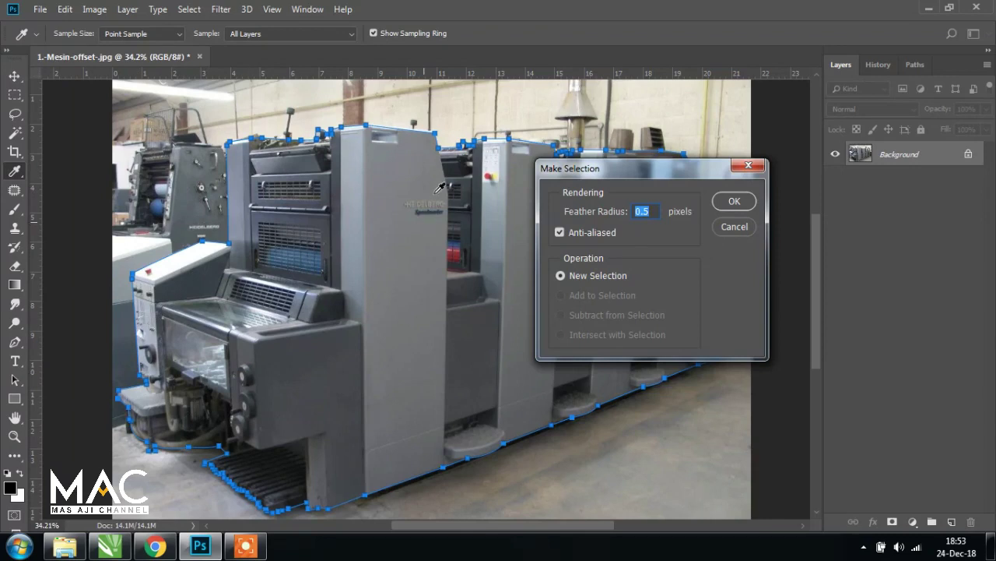
drag(658, 217, 527, 208)
text(1)
click(734, 201)
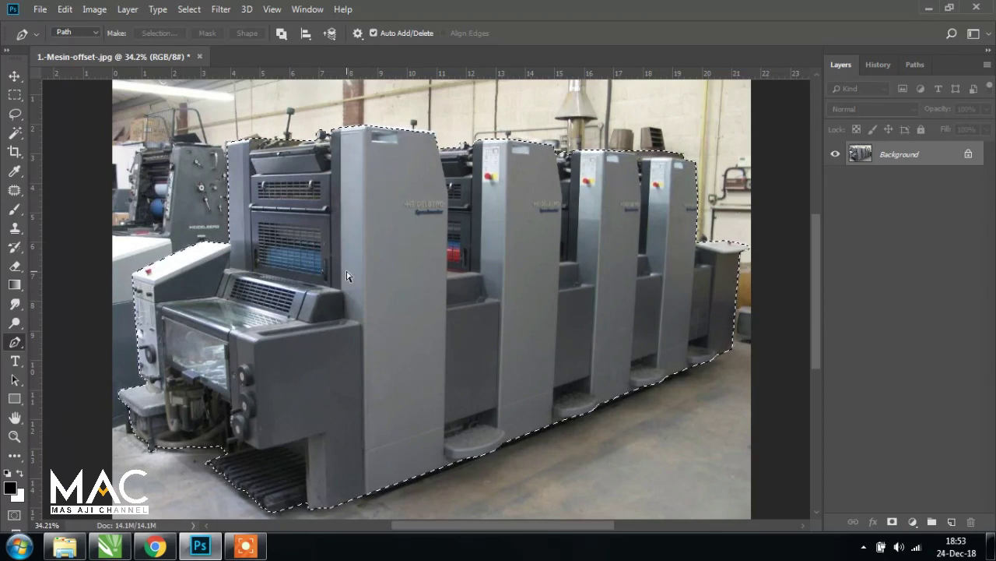
Copy the selected press to Layer 1, then hide and delete the Background layer
key(ctrl+j)
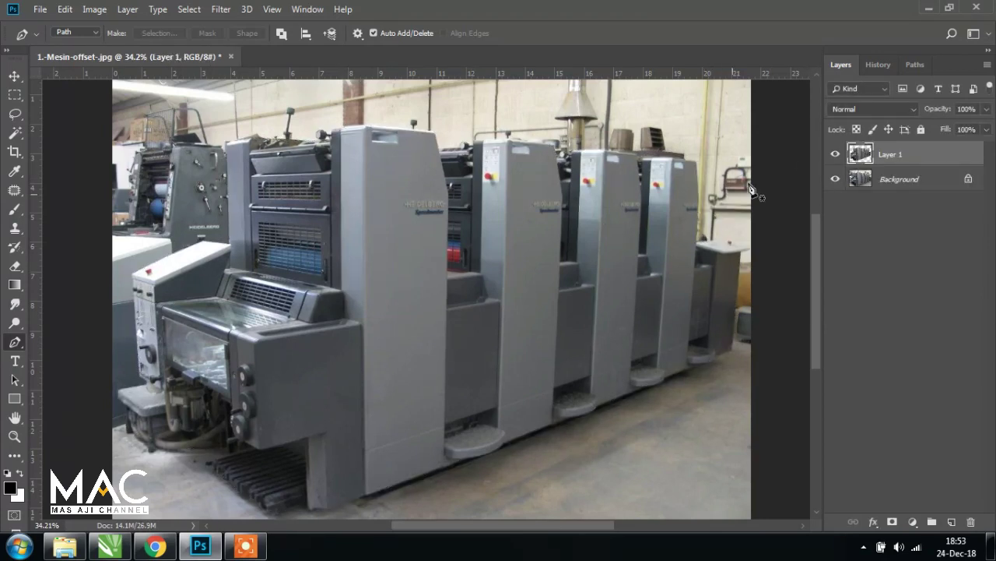
click(14, 76)
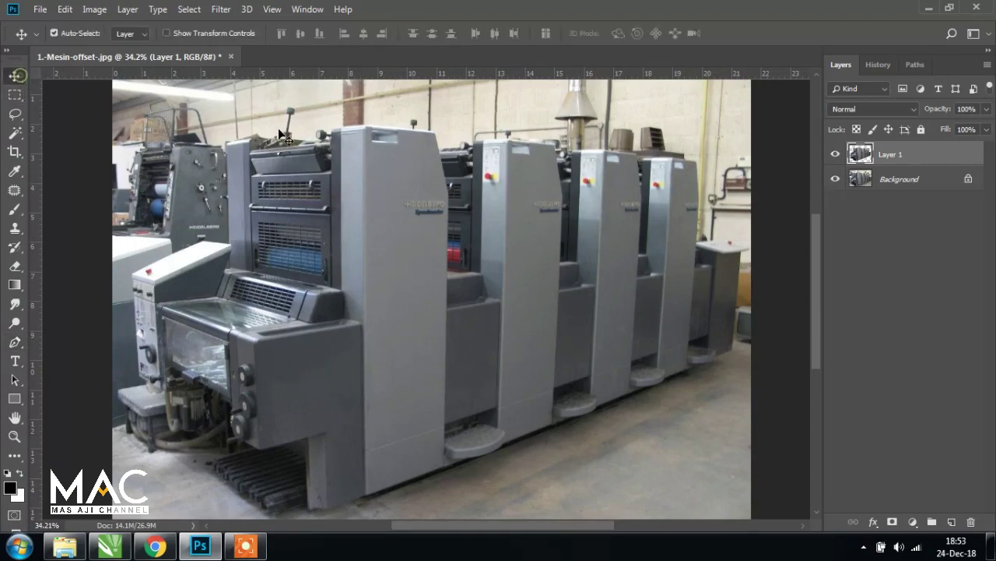
click(836, 178)
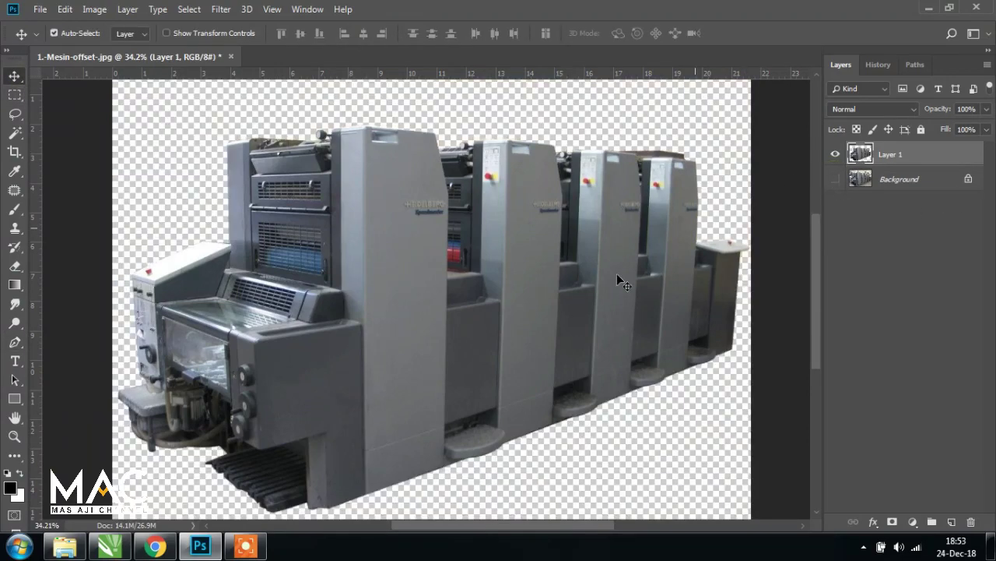
scroll(538, 334, down, 2)
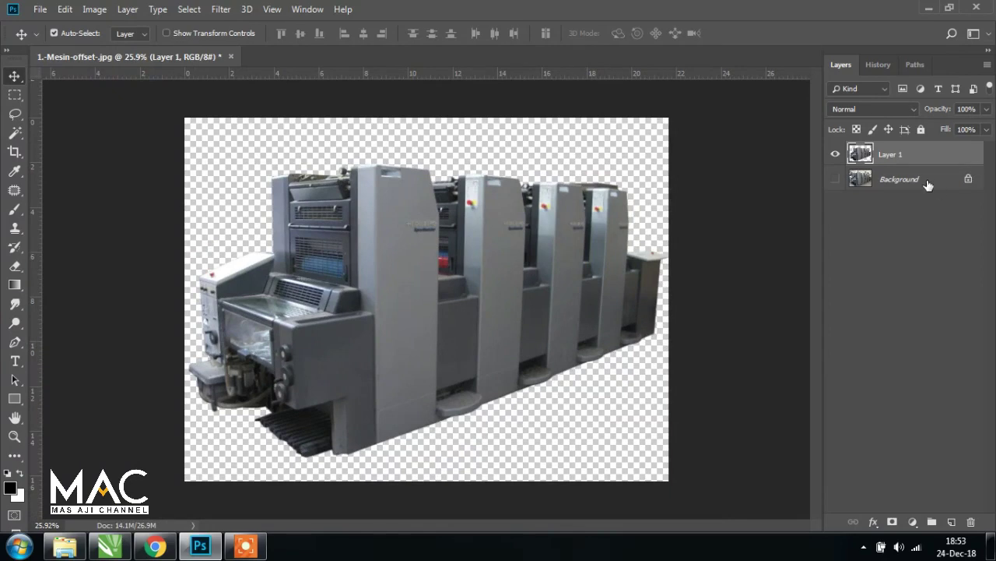
drag(928, 184, 971, 522)
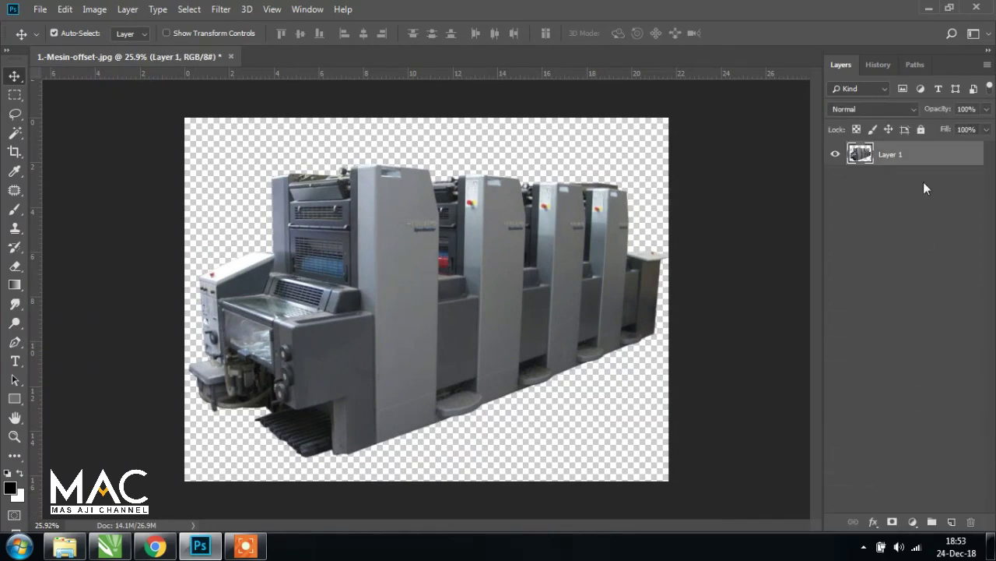
Rename Layer 1 to MESIN
double_click(892, 154)
text(MESIN)
key(Return)
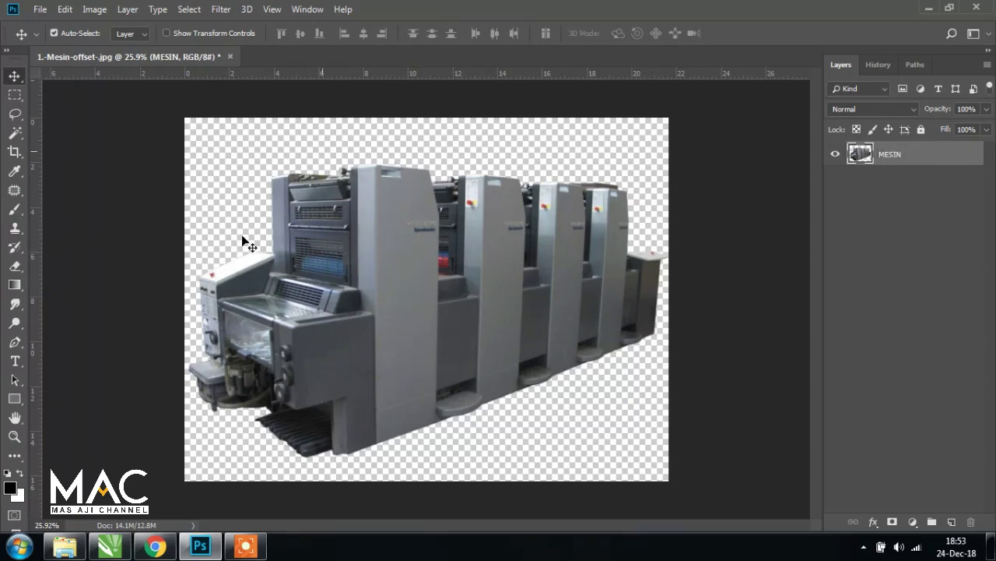
click(41, 9)
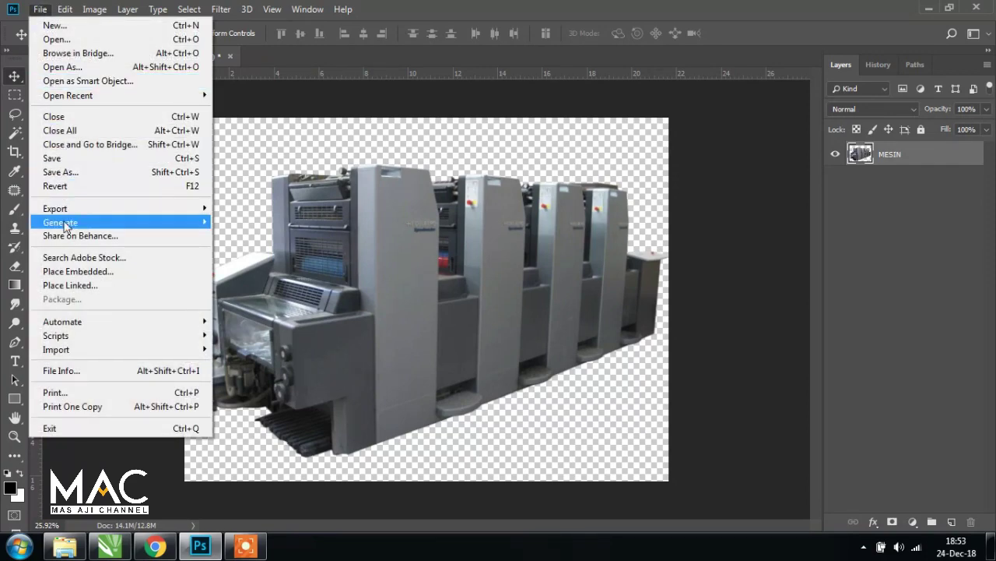
Open the Save As window, then close it without saving
click(69, 172)
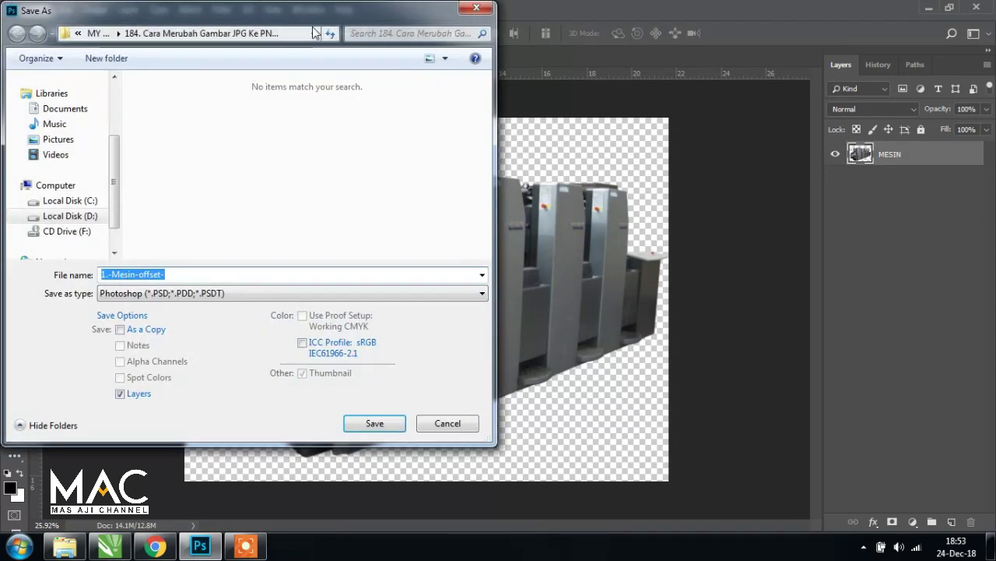
drag(286, 21, 503, 43)
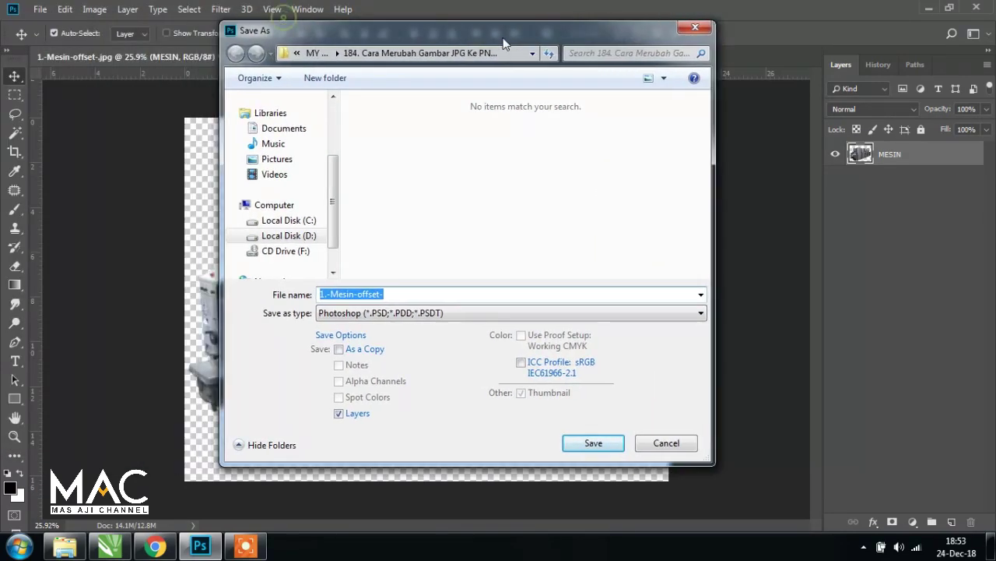
click(696, 28)
Save the cut-out as a PNG file named MESIN OFFSET
click(40, 9)
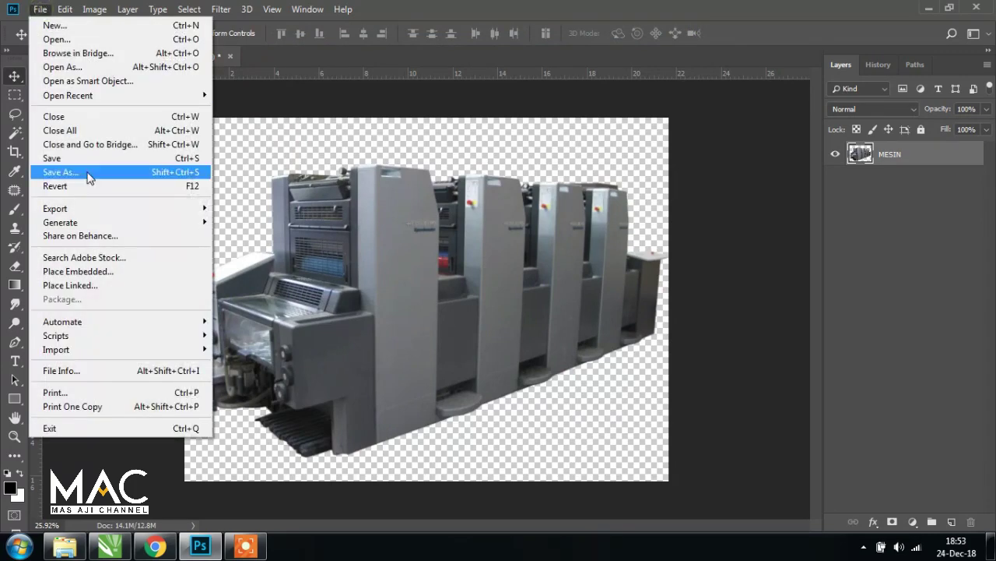
click(78, 173)
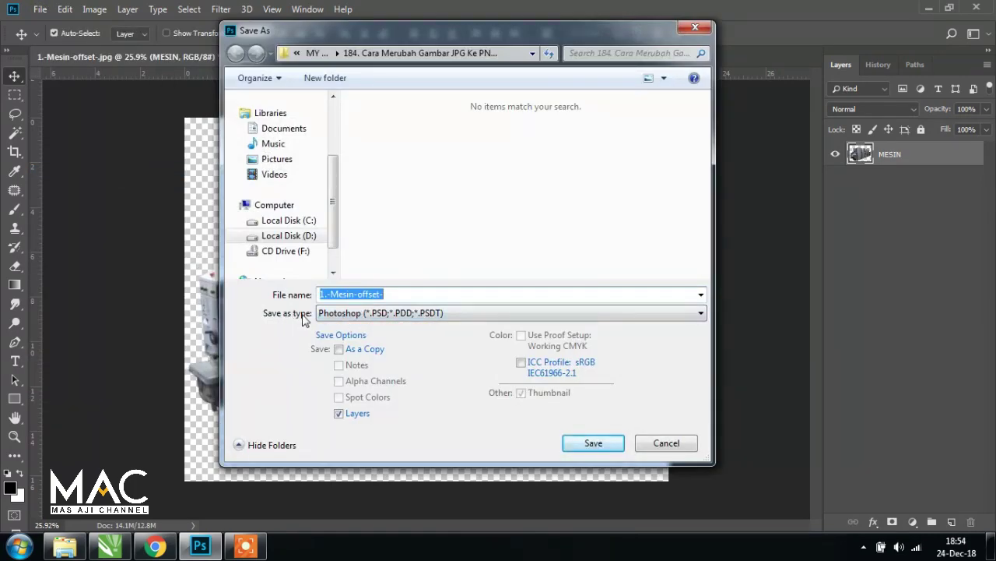
click(502, 315)
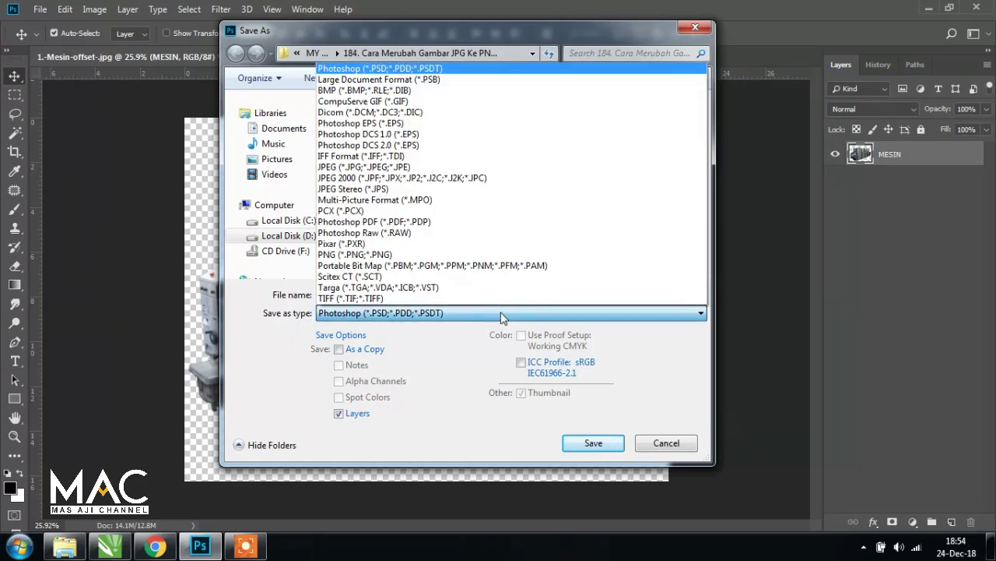
click(335, 257)
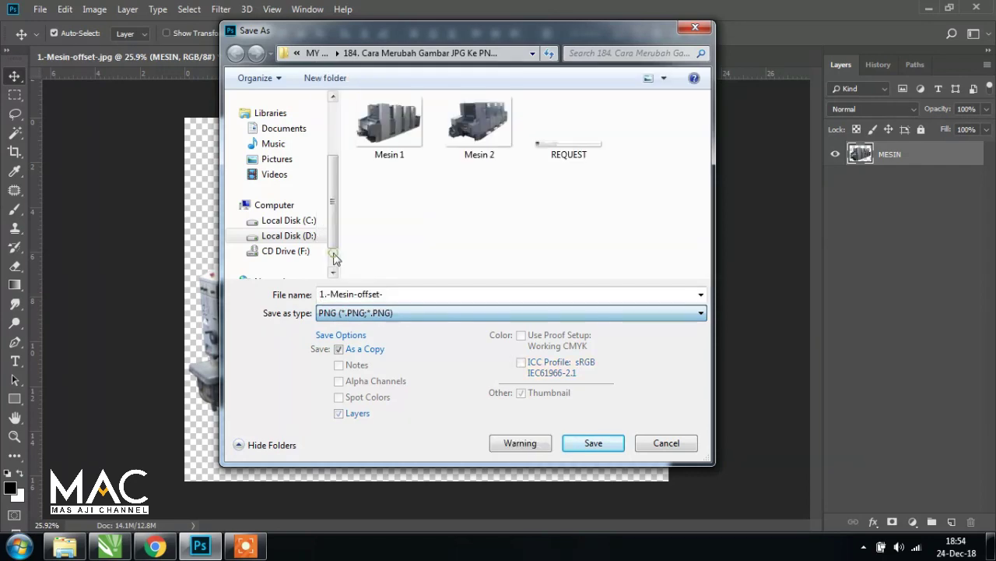
double_click(397, 296)
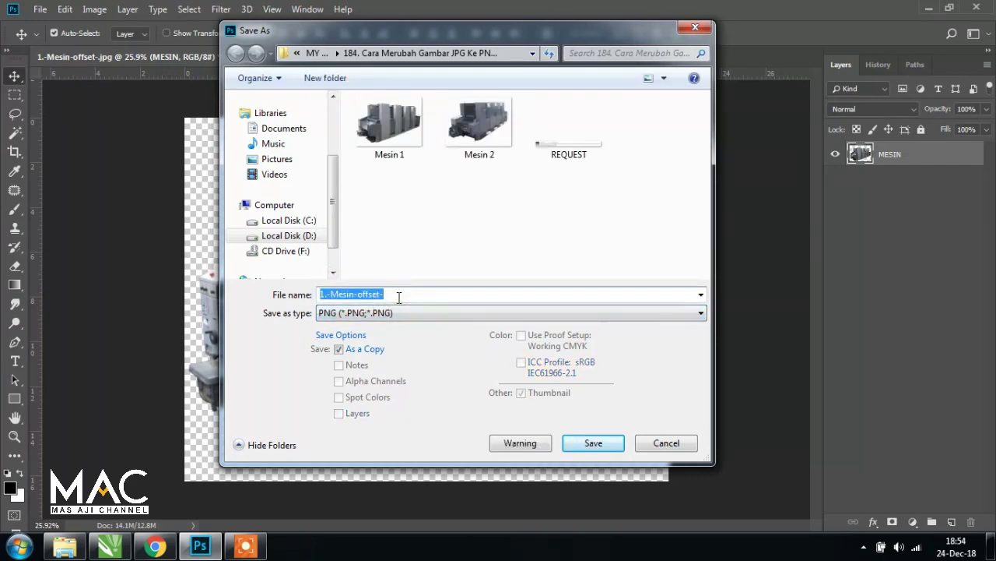
key(BackSpace)
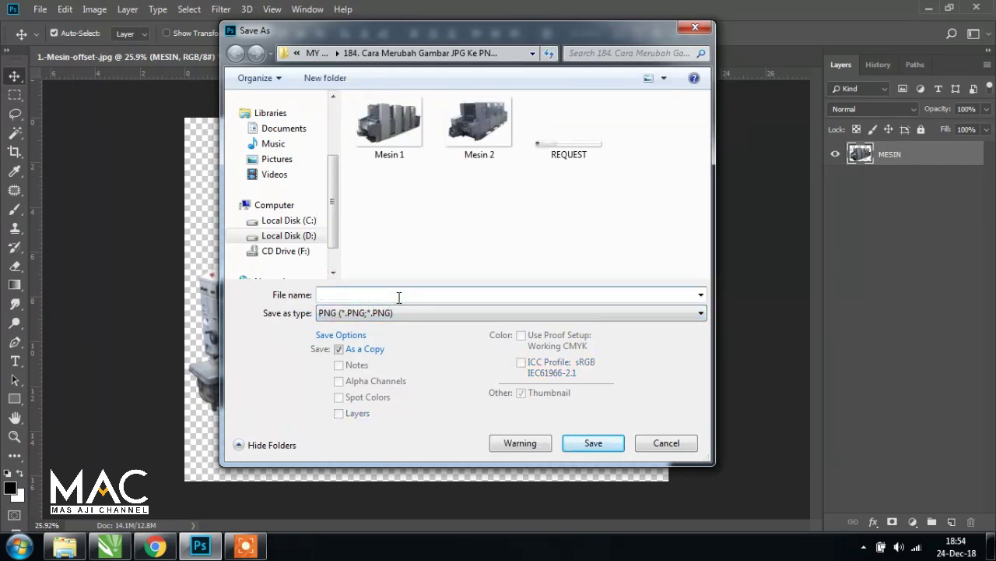
text(mes)
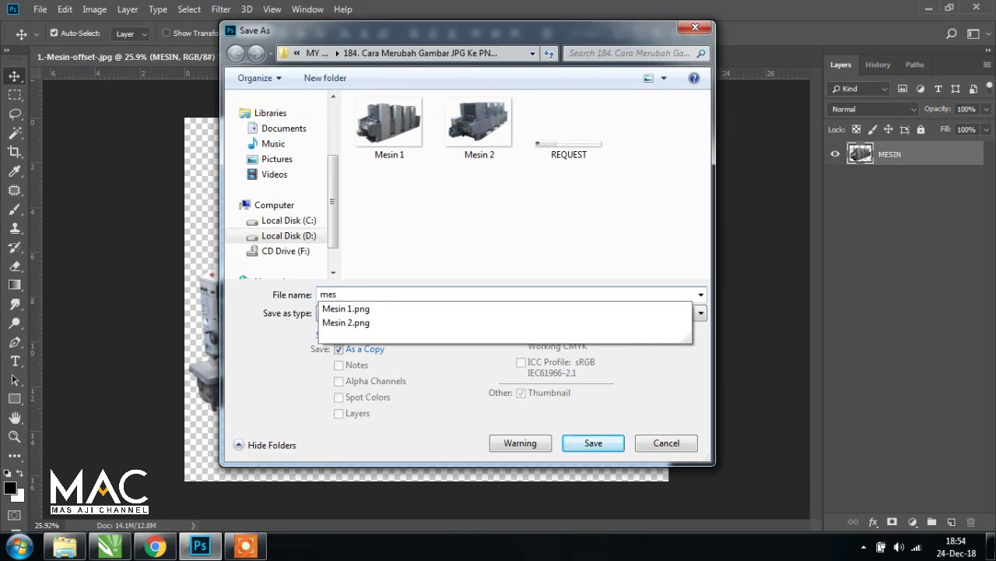
key(BackSpace)
key(BackSpace)
key(BackSpace)
text(MESIN)
text( OFFSET)
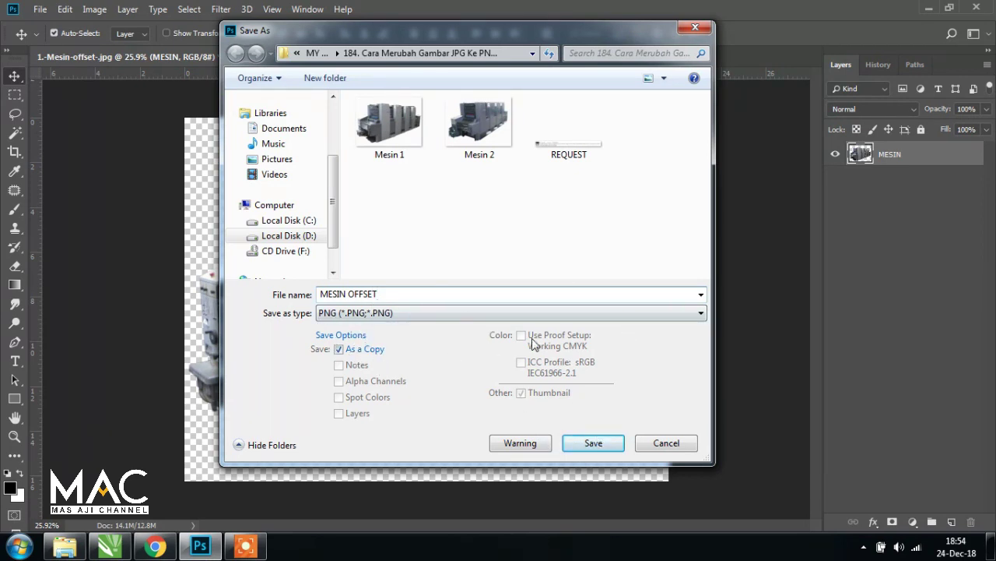
click(595, 444)
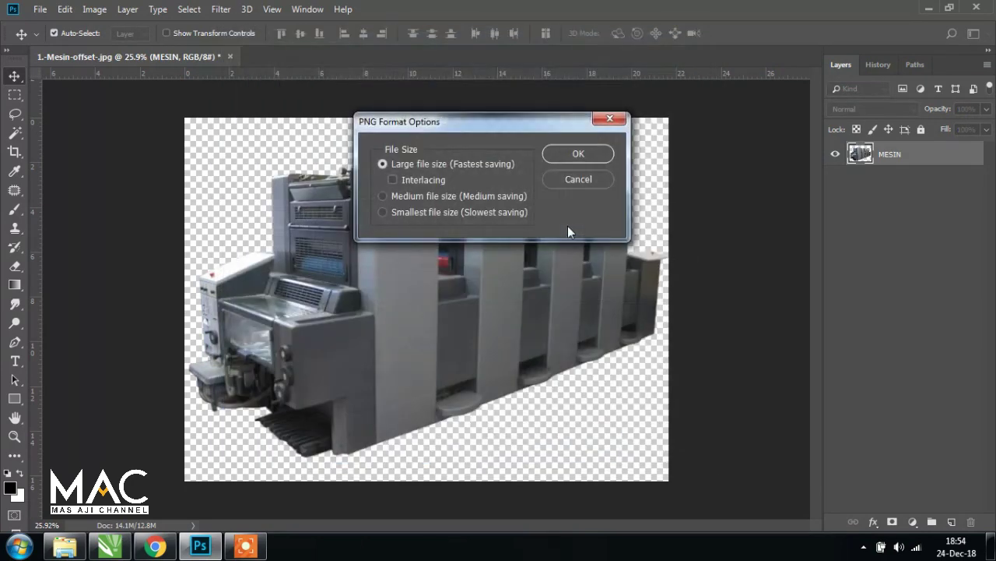
Accept the PNG options with Large file size to write the file
drag(420, 134, 396, 136)
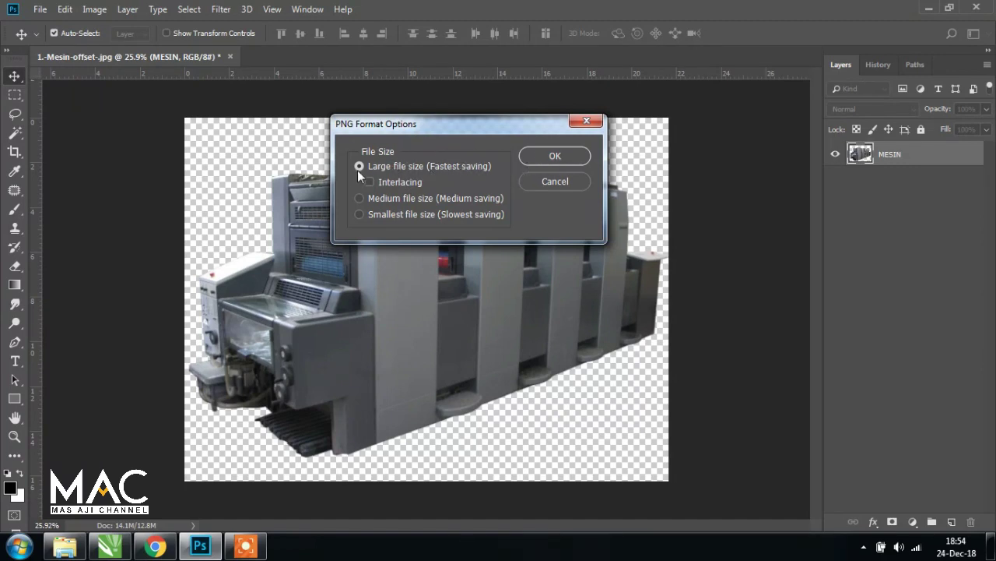
click(551, 158)
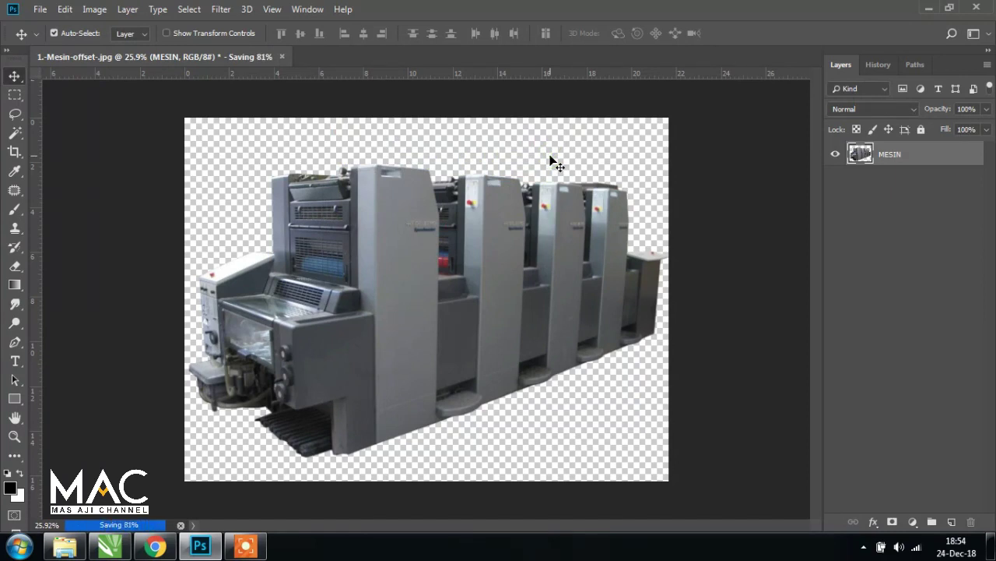
Preview the saved MESIN OFFSET image from the Explorer folder
click(64, 545)
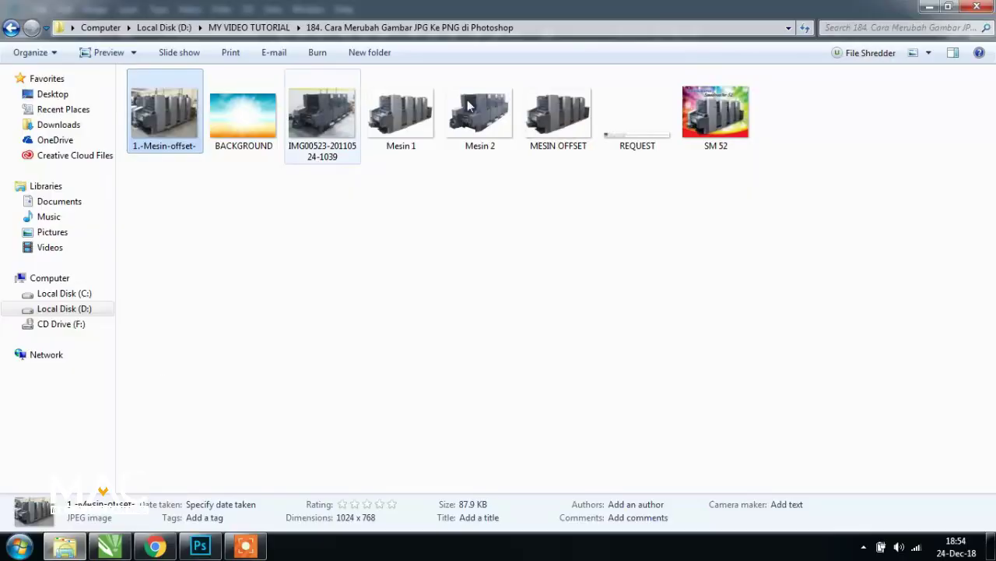
double_click(569, 110)
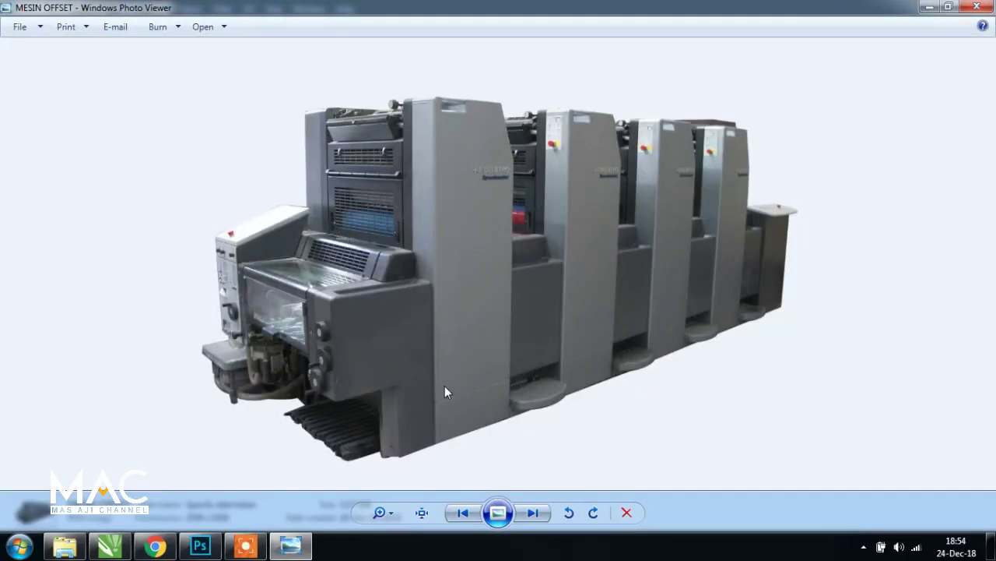
click(977, 7)
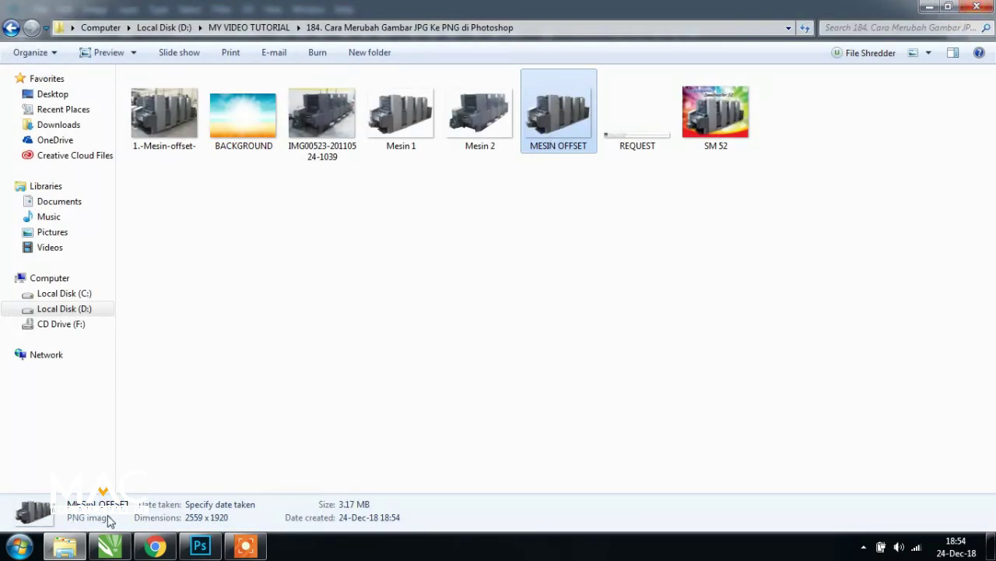
click(539, 246)
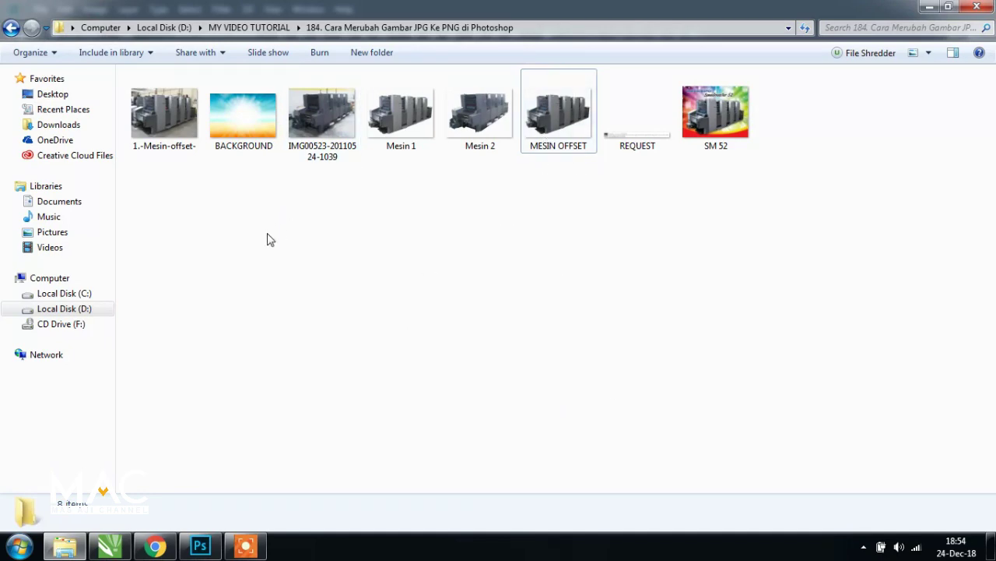
Read the REQUEST comment, recheck MESIN OFFSET, then select BACKGROUND
double_click(637, 129)
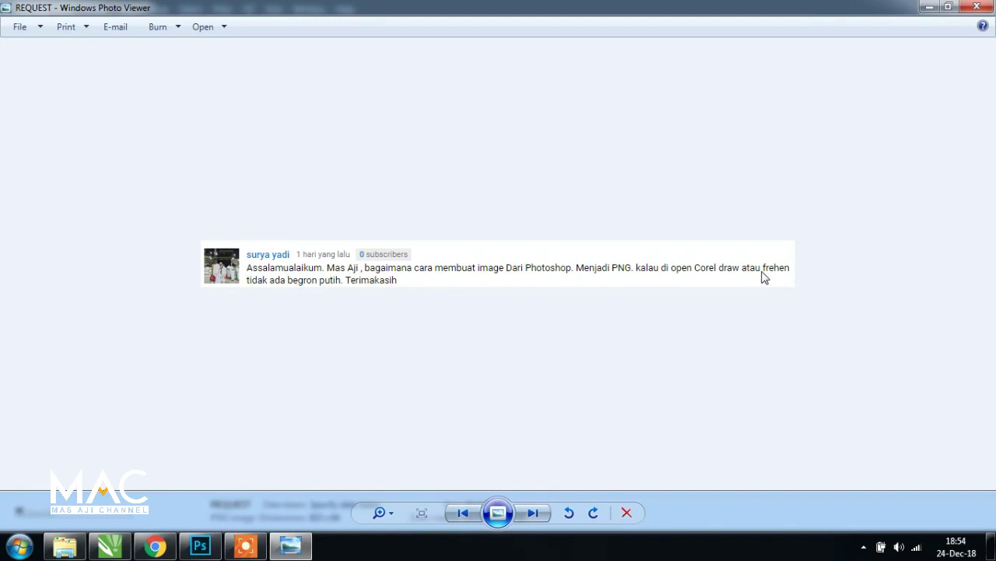
click(977, 6)
double_click(559, 125)
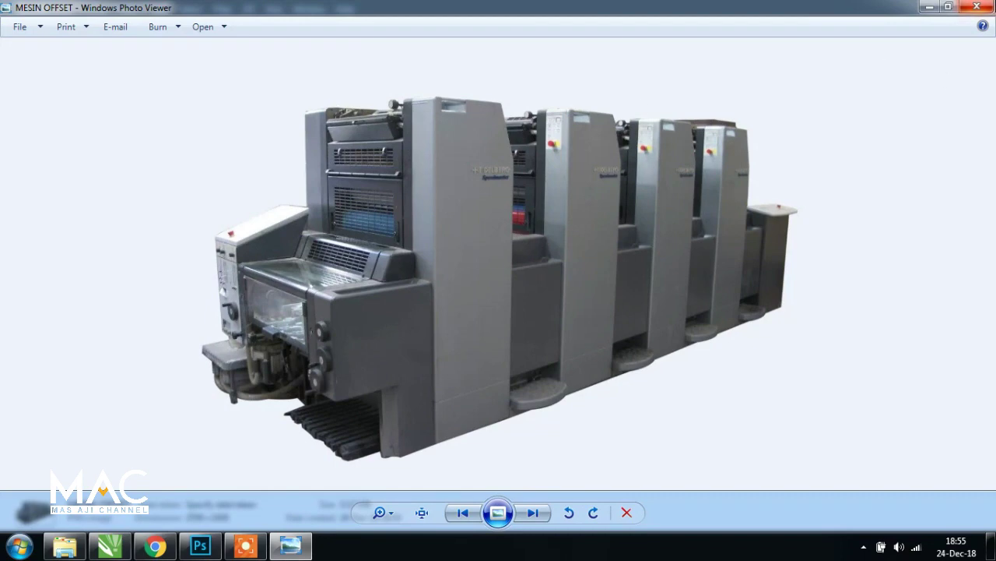
click(976, 7)
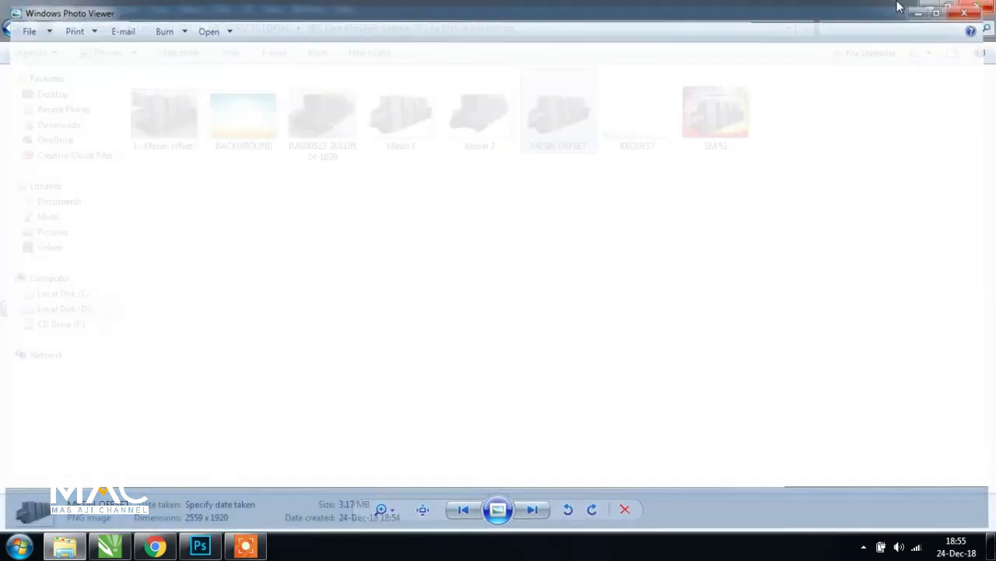
click(233, 140)
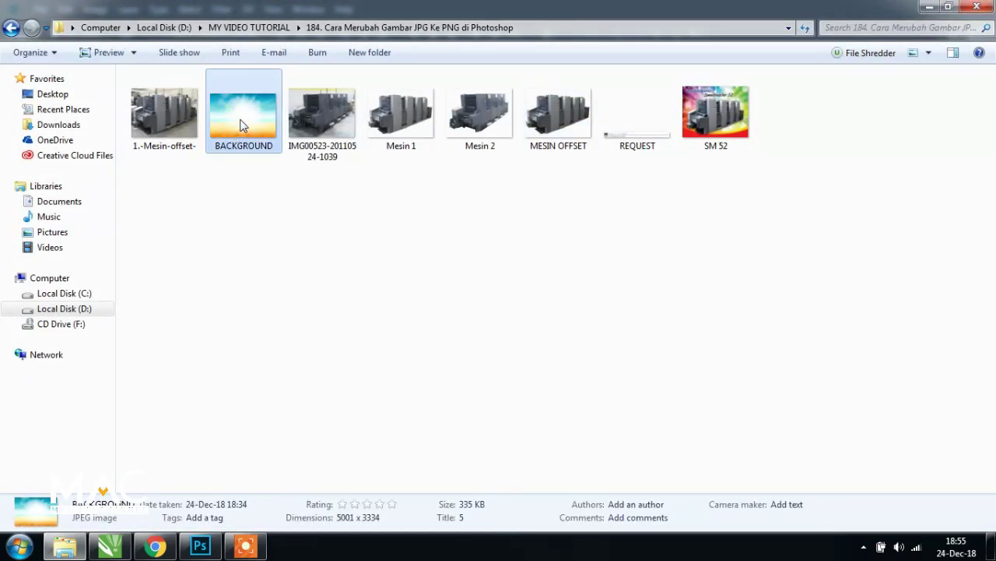
Drop the BACKGROUND image into CorelDRAW and centre it on the page
mouse_move(247, 120)
mouse_down()
mouse_move(119, 553)
mouse_move(486, 269)
mouse_up()
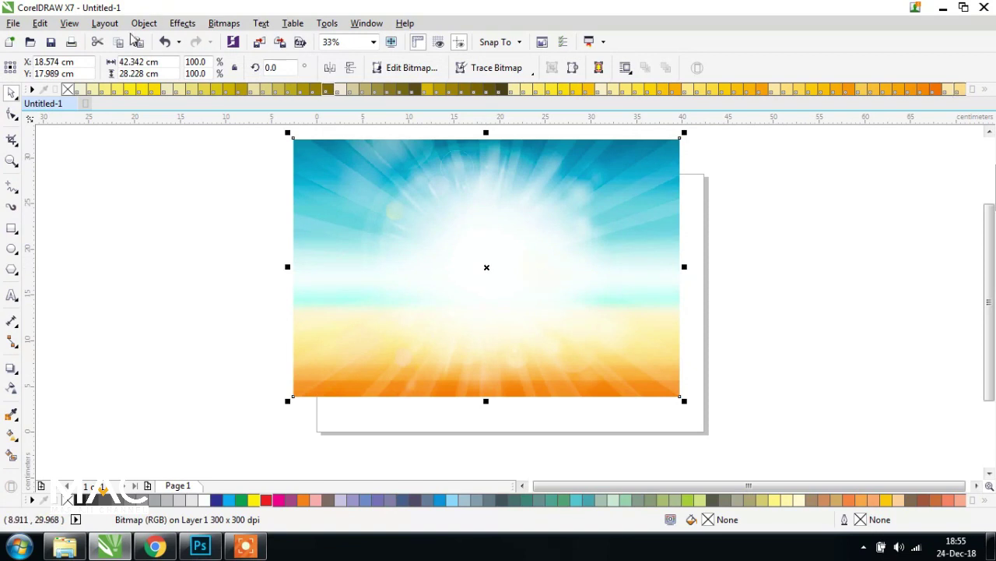
click(145, 23)
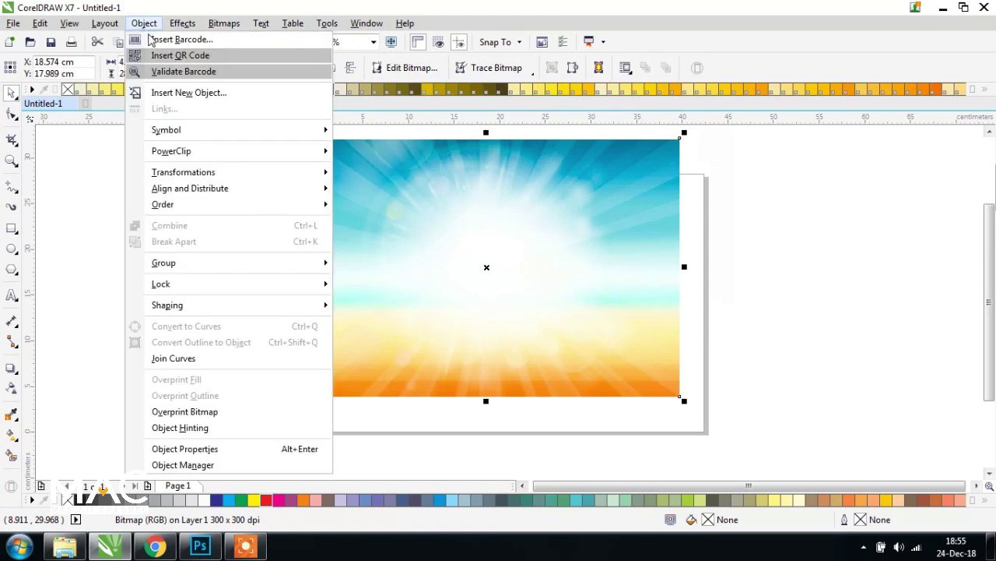
mouse_move(190, 188)
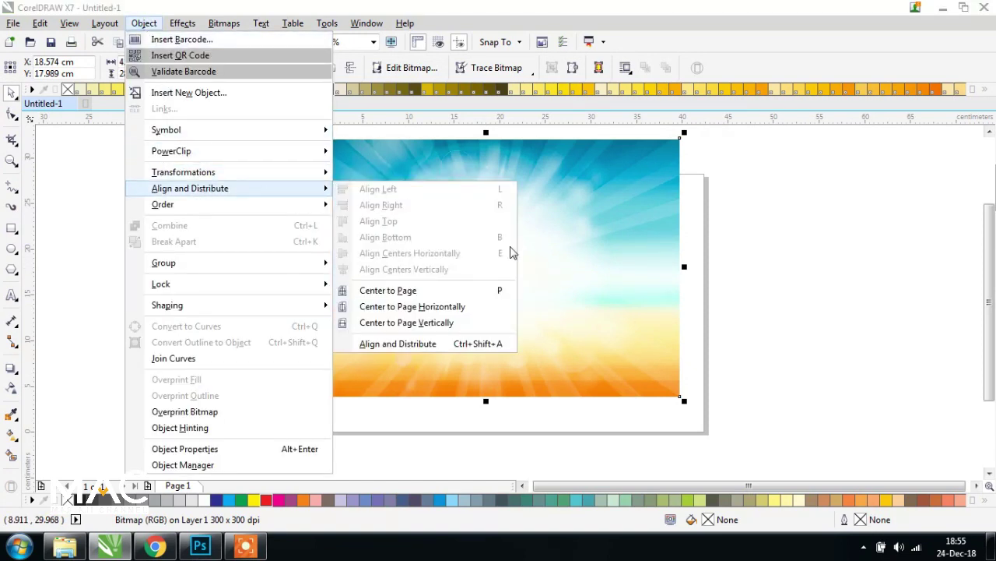
click(430, 293)
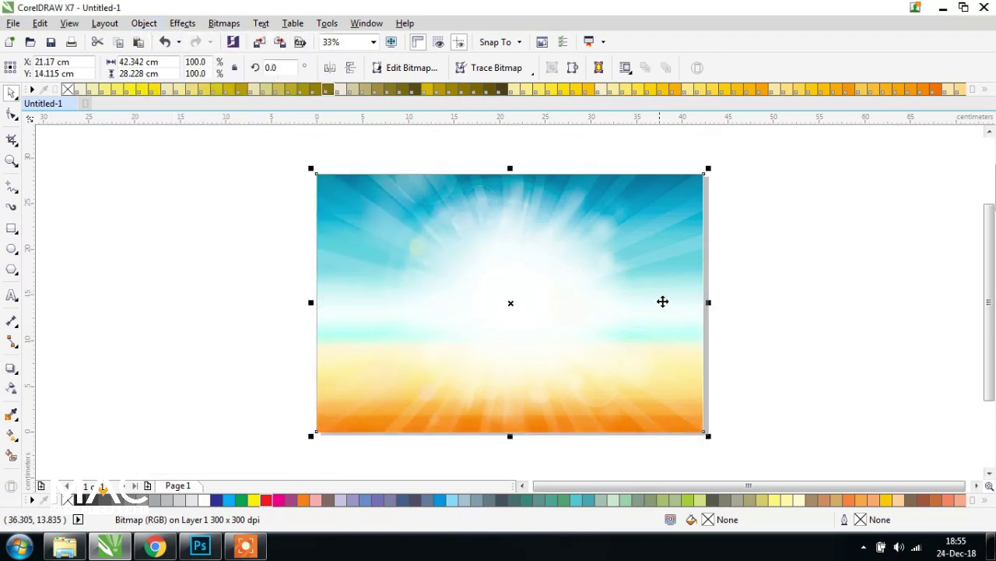
click(809, 264)
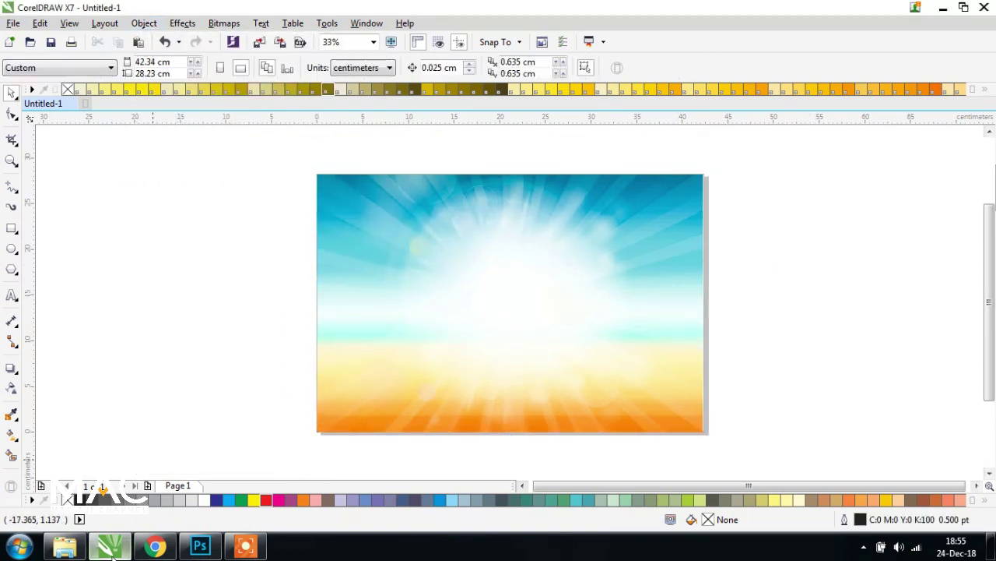
click(66, 548)
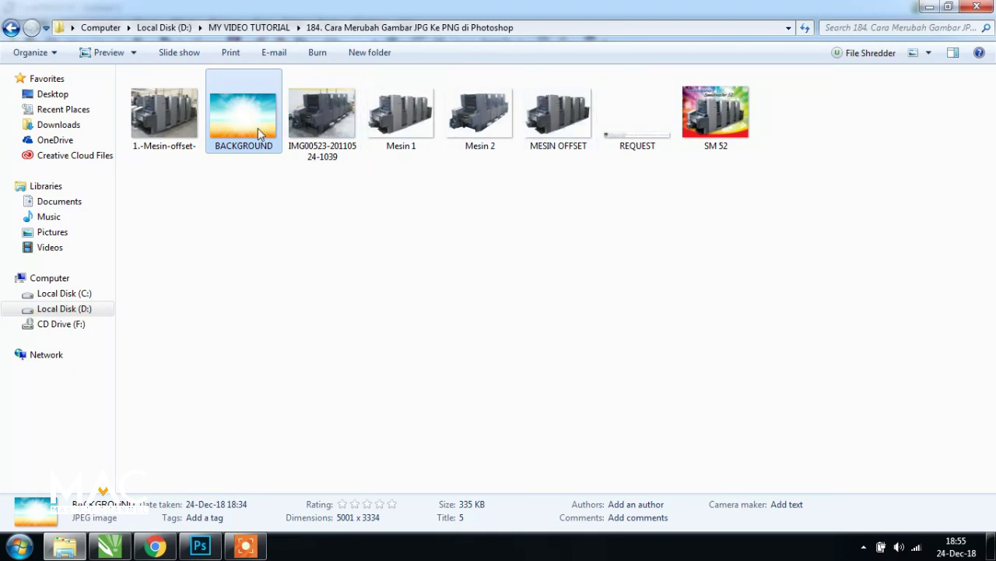
Drag the MESIN OFFSET image from Explorer onto the CorelDRAW page
click(200, 547)
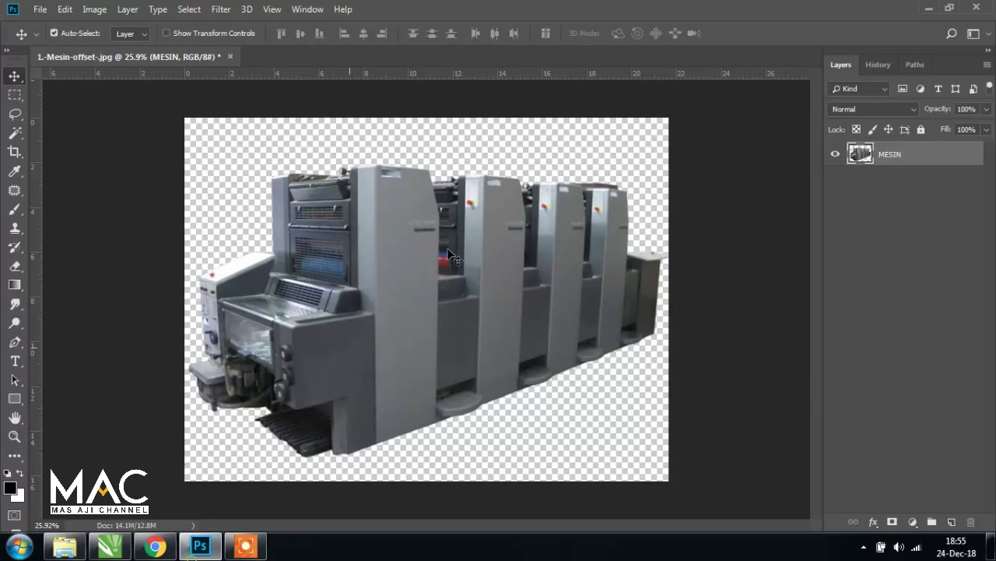
click(65, 546)
click(545, 124)
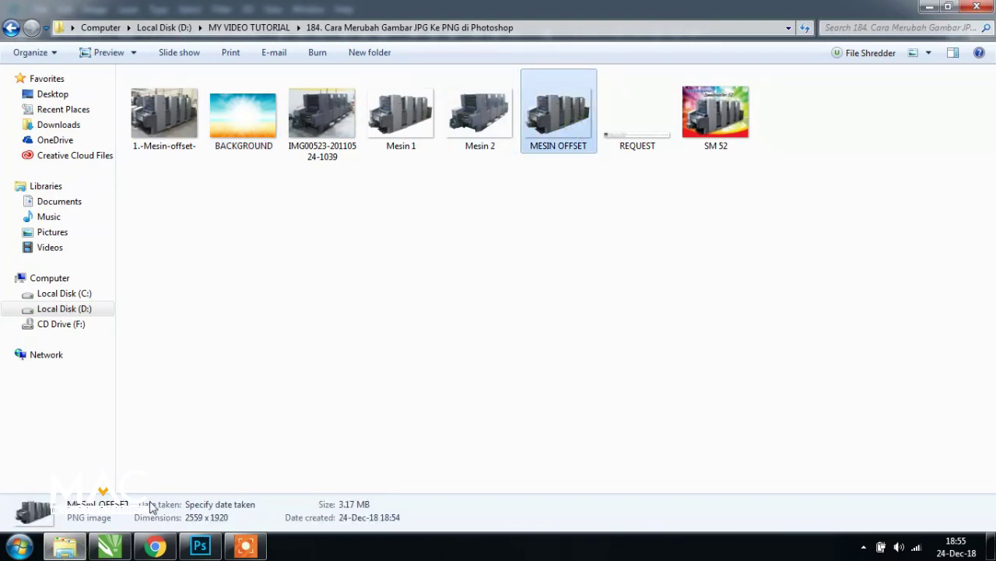
mouse_move(566, 122)
mouse_down()
mouse_move(114, 552)
mouse_move(511, 268)
mouse_up()
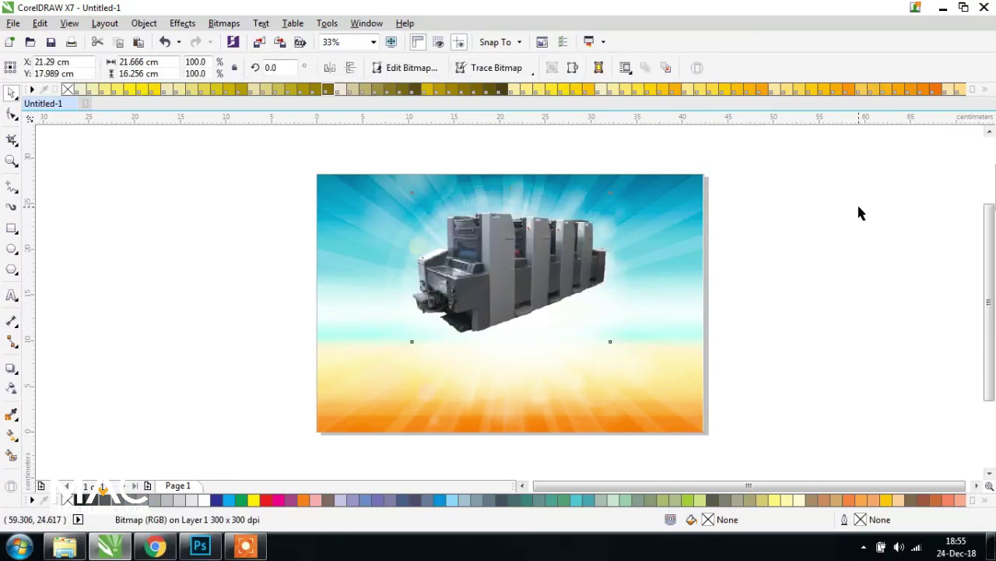
Scale the machine image to about 151% around its centre
click(783, 238)
click(523, 277)
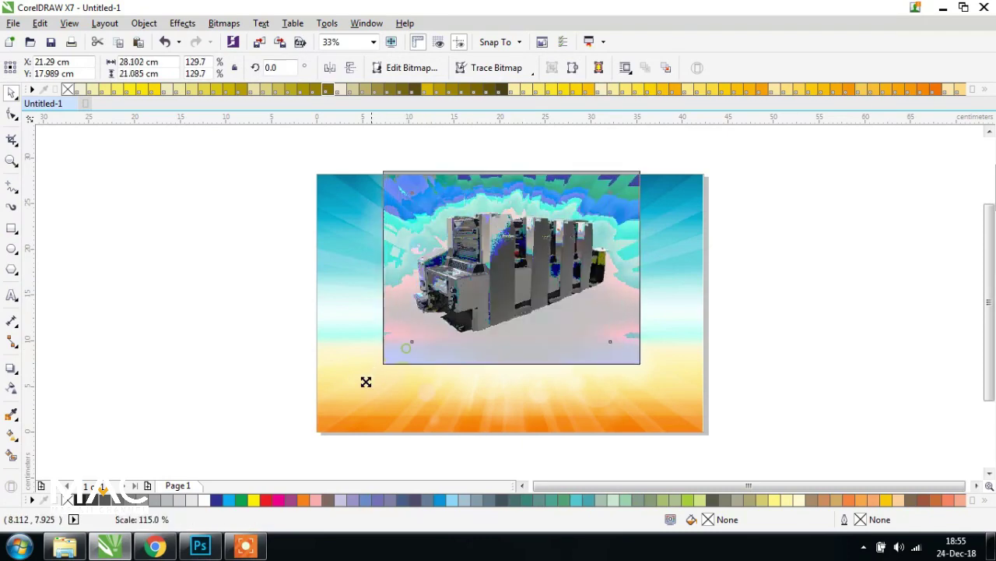
drag(406, 347, 336, 401)
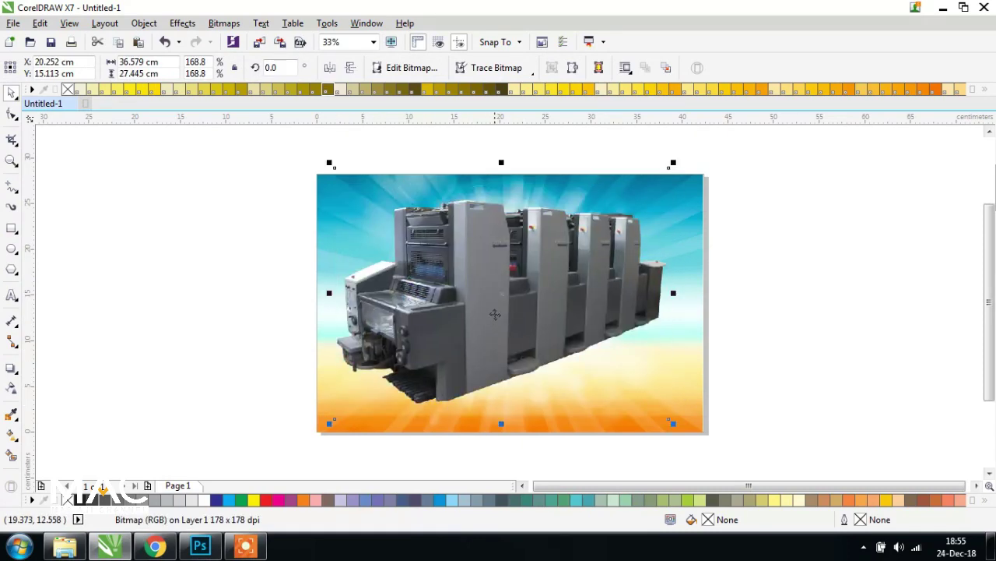
click(815, 256)
click(532, 309)
click(792, 285)
click(514, 304)
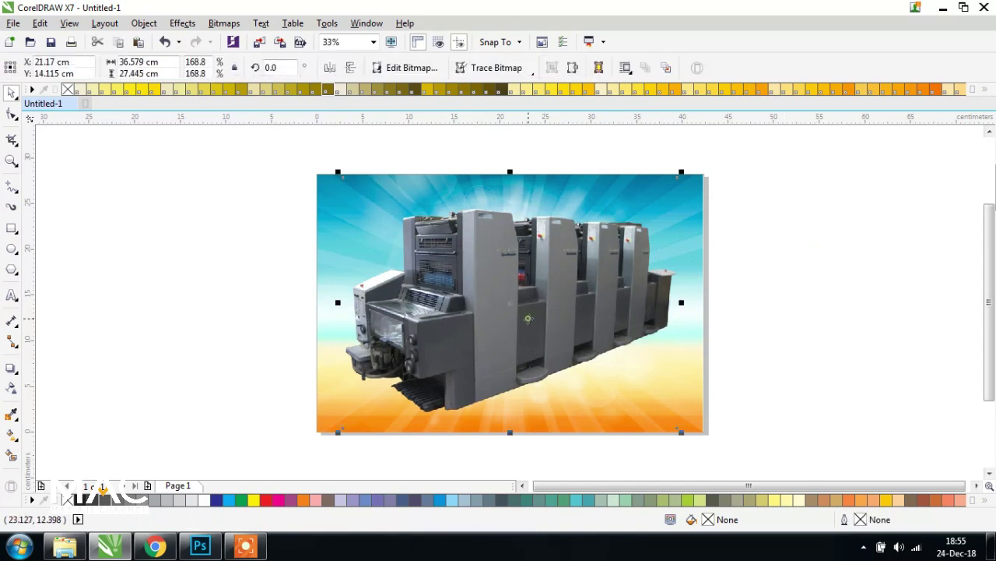
click(244, 311)
click(479, 290)
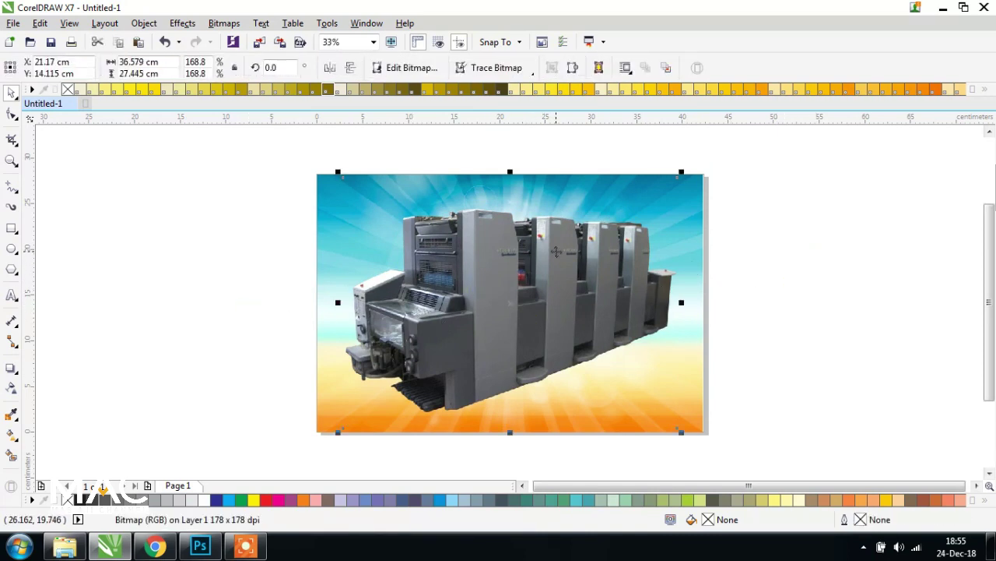
drag(343, 179, 356, 187)
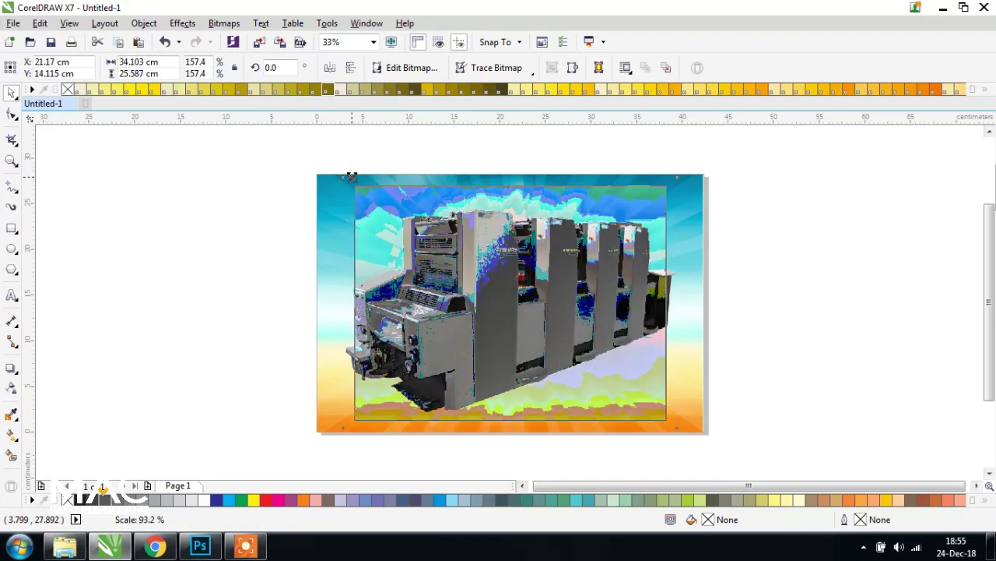
click(817, 265)
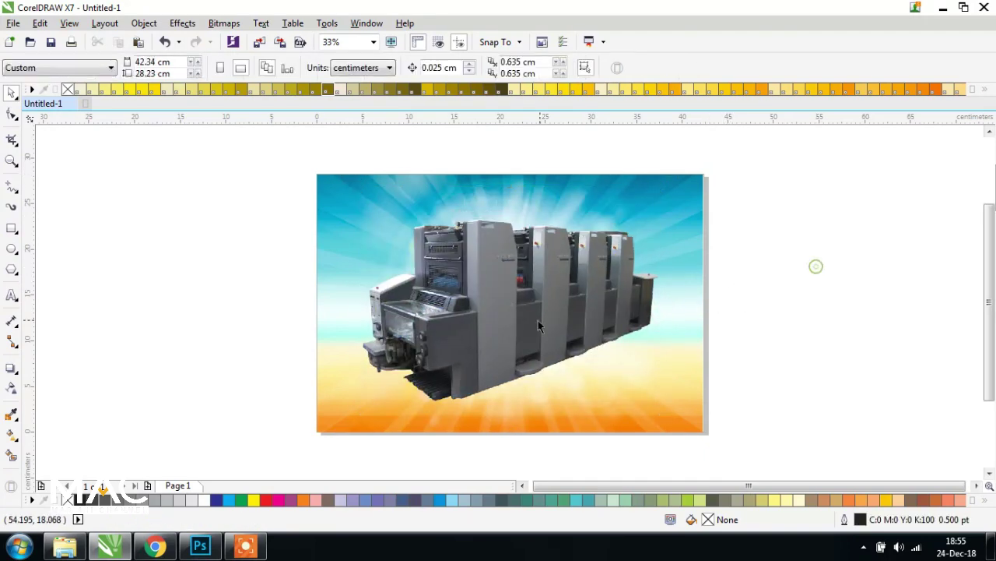
click(538, 320)
Open the SM 52 reference poster in Photo Viewer for comparison
click(65, 546)
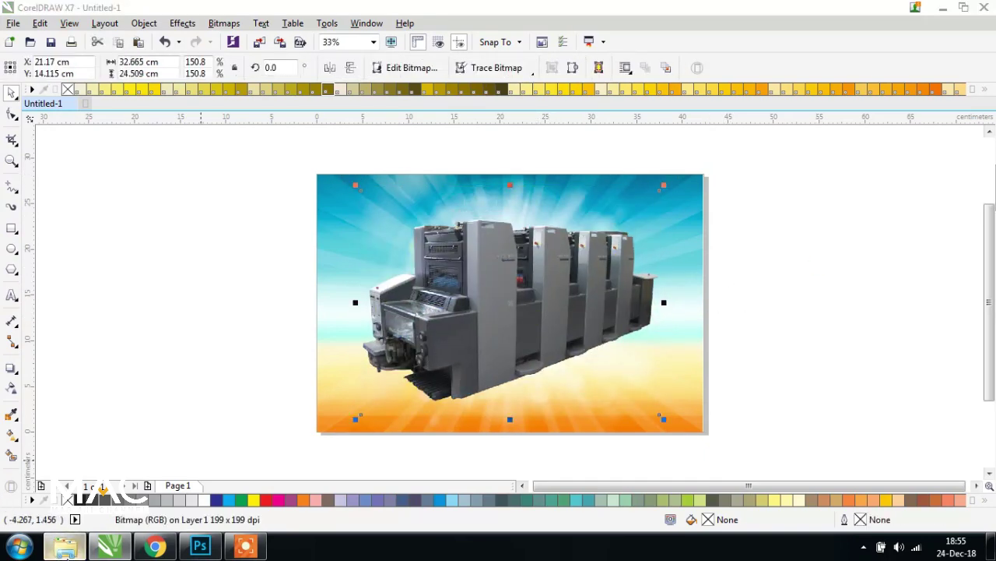
click(726, 140)
double_click(725, 138)
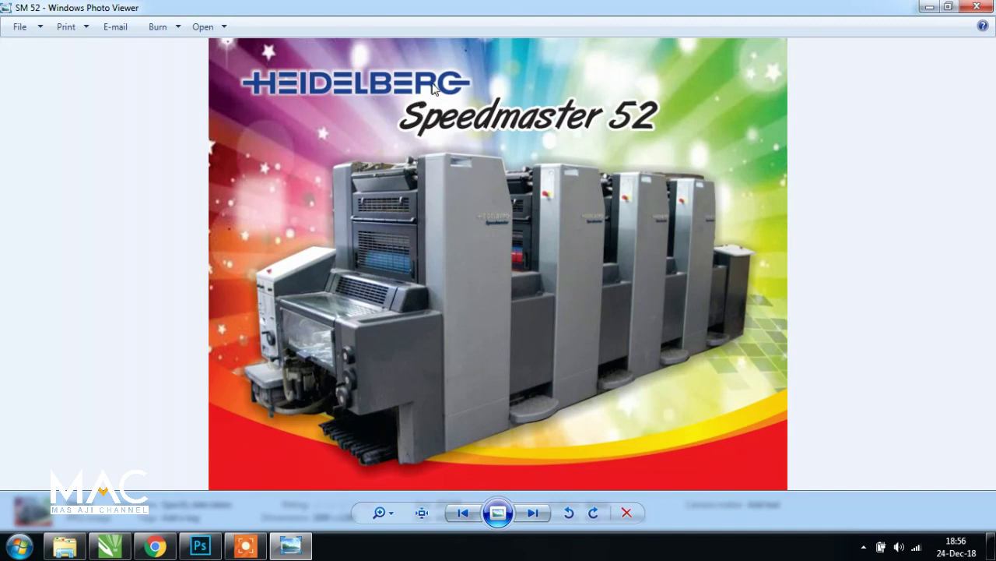
click(976, 7)
click(110, 546)
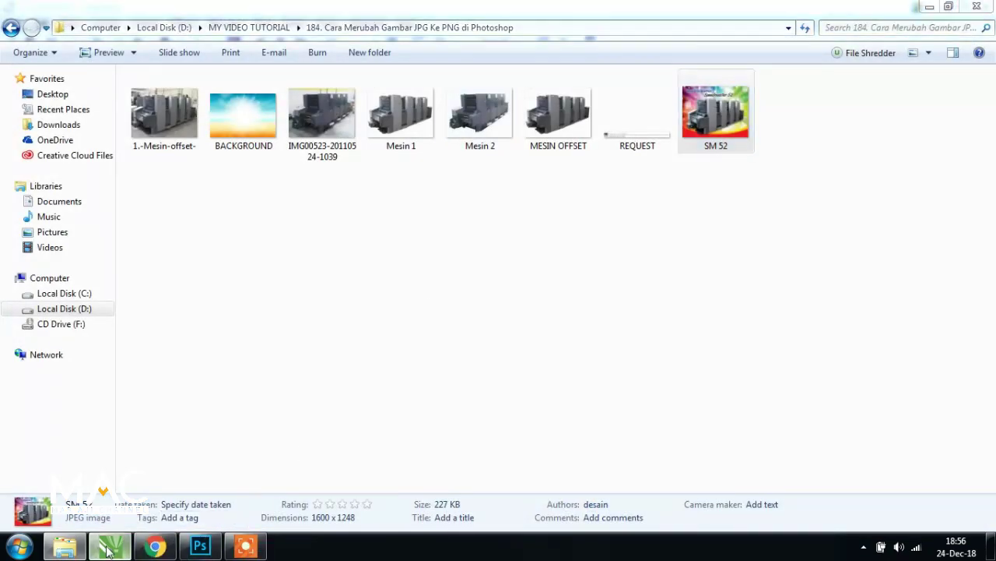
click(787, 269)
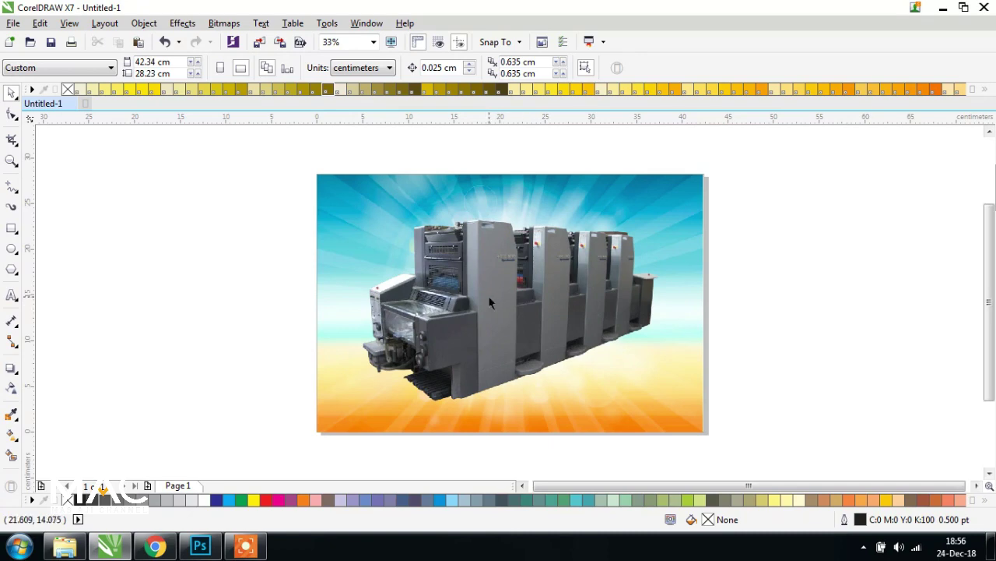
scroll(533, 327, up, 1)
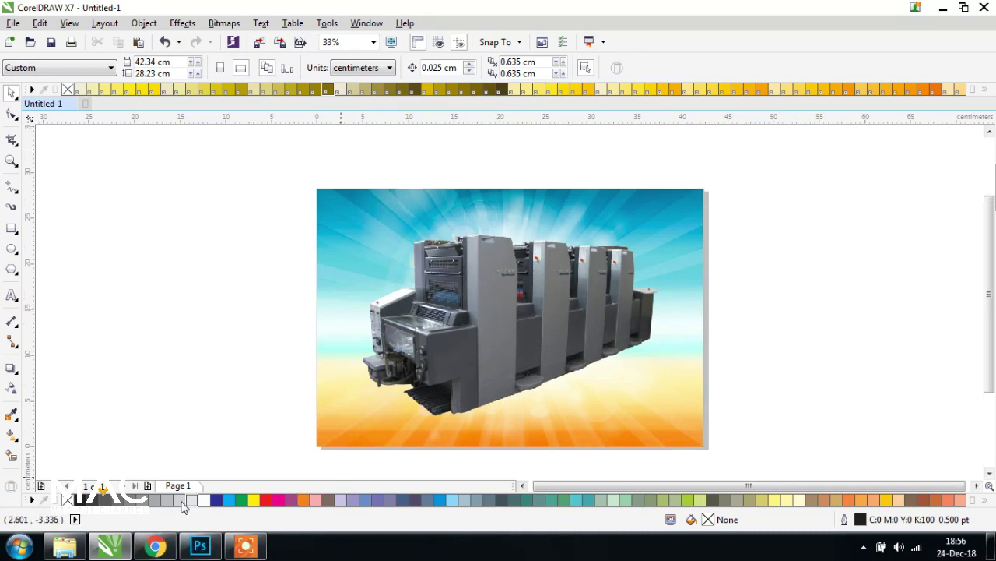
click(66, 546)
double_click(629, 153)
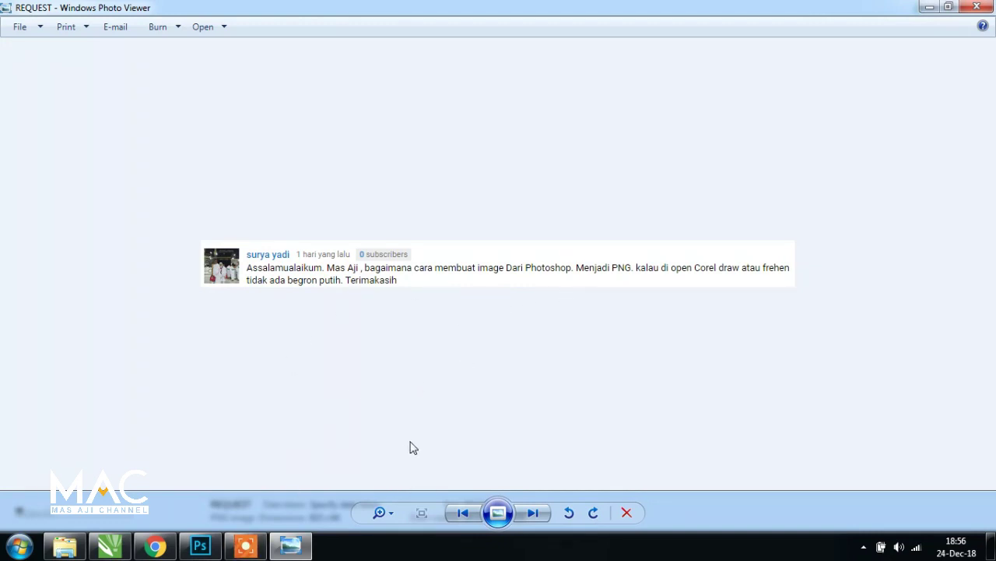
click(200, 545)
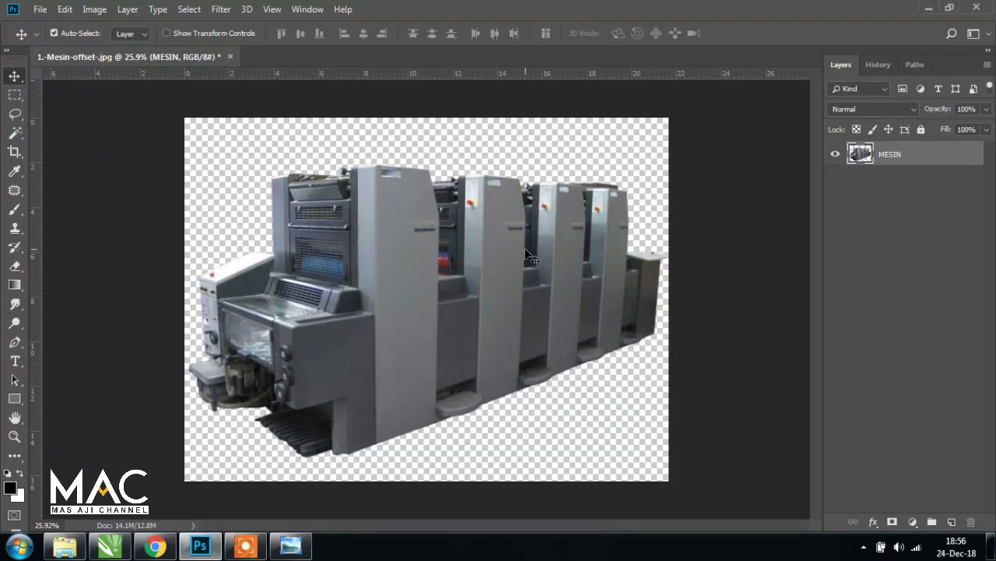